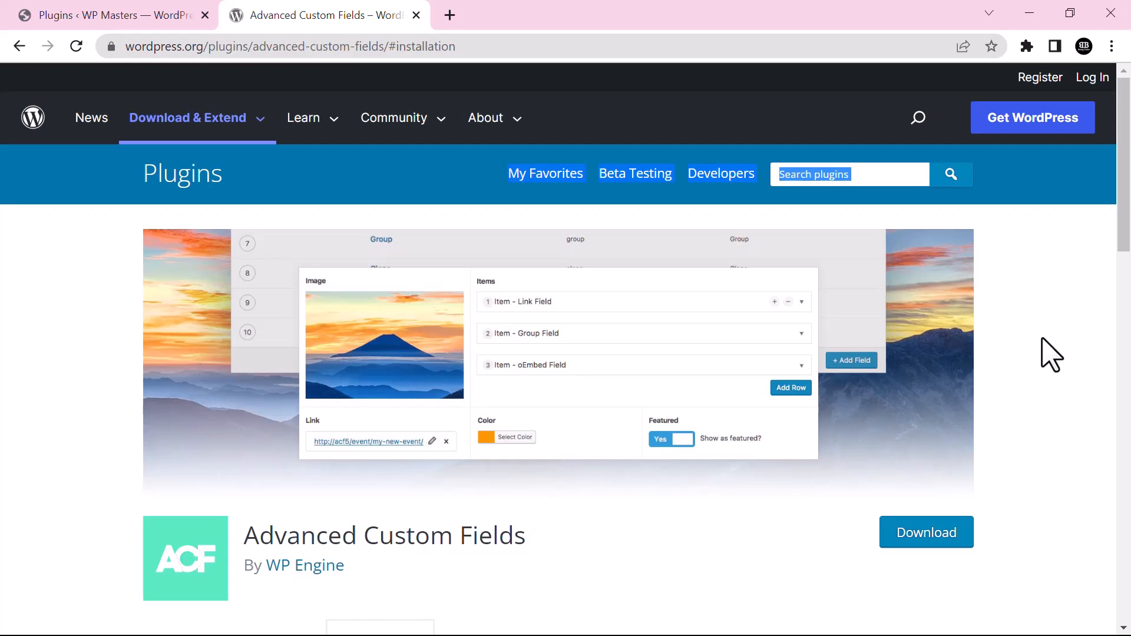
# Read the Advanced Custom Fields description on its WordPress.org plugin page
pyautogui.scroll(-2, 1125, 236)
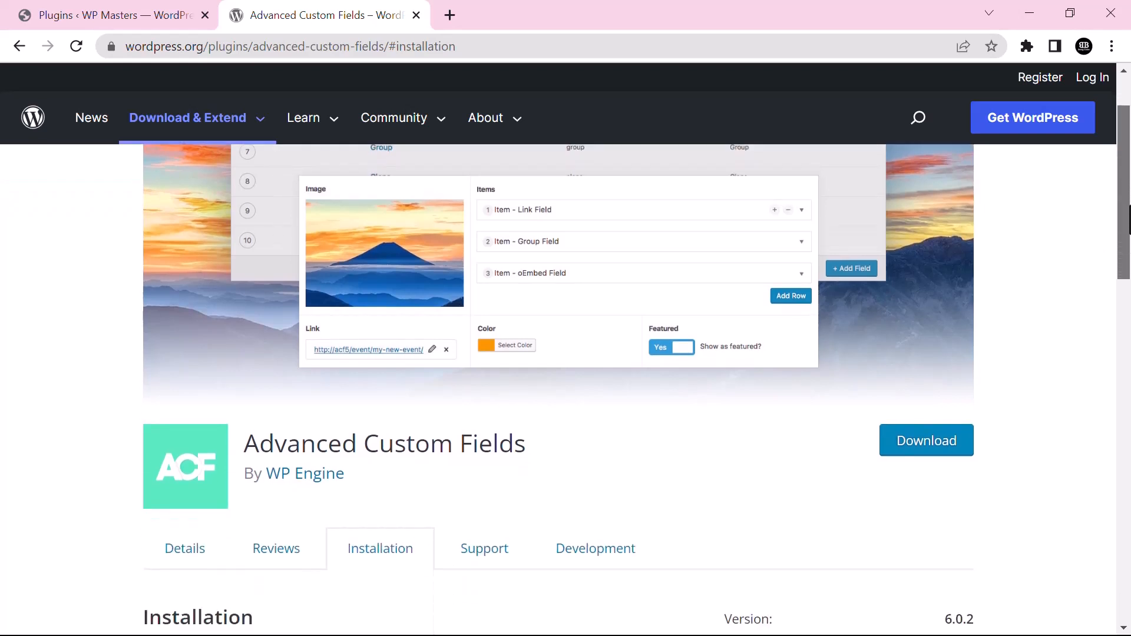
pyautogui.moveTo(1129, 206); pyautogui.dragTo(1129, 219)
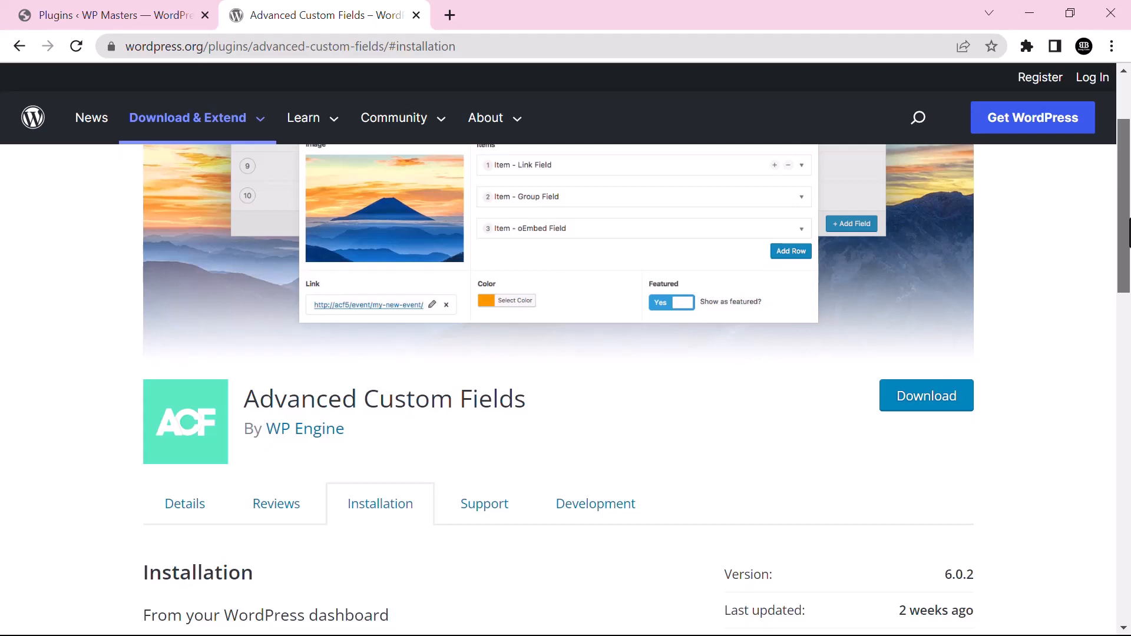
pyautogui.moveTo(1129, 219); pyautogui.dragTo(1122, 276)
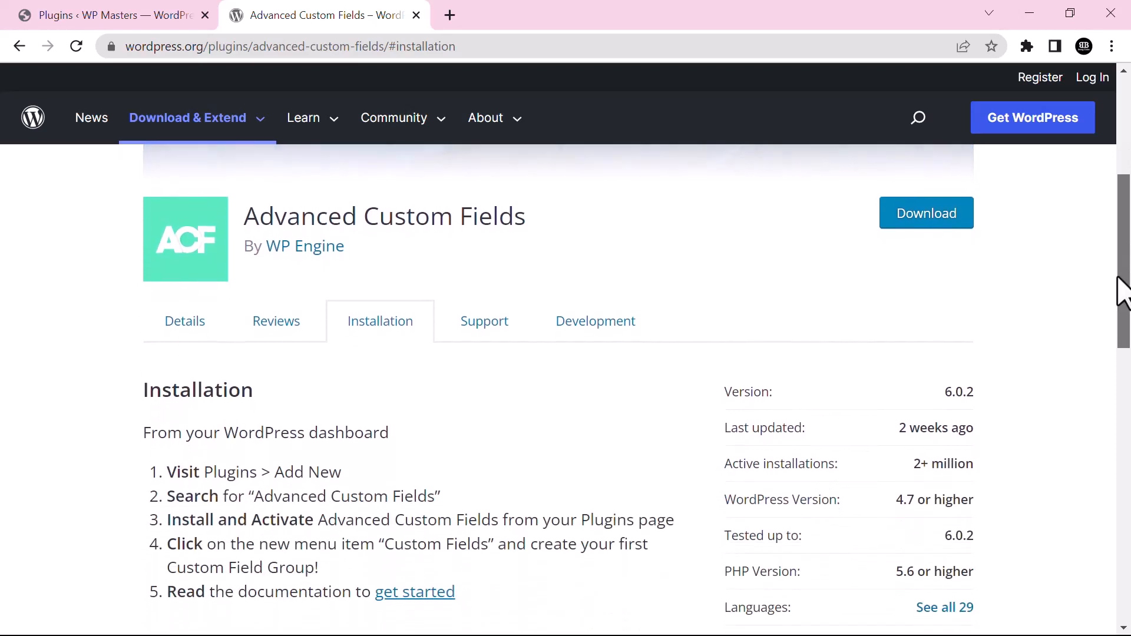
pyautogui.click(204, 315)
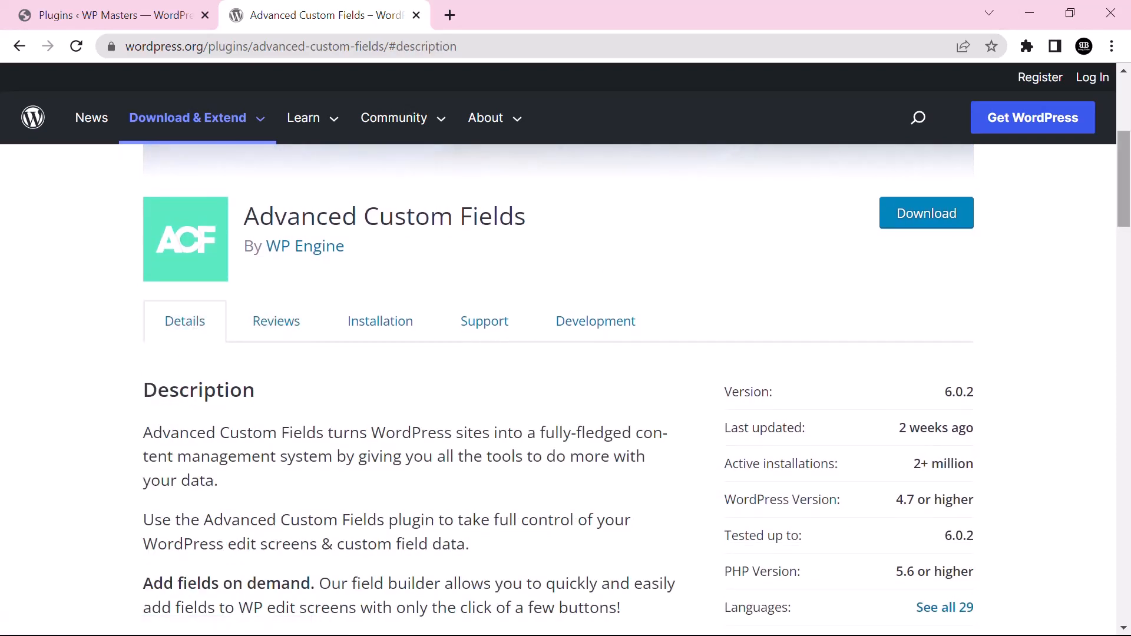
pyautogui.moveTo(1129, 190); pyautogui.dragTo(1129, 204)
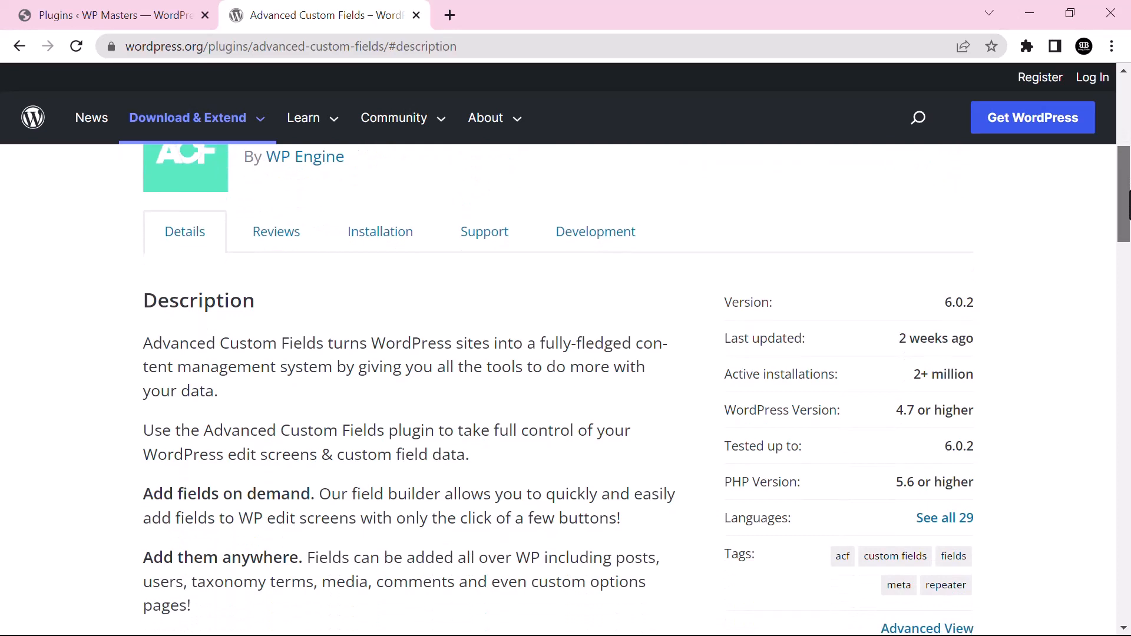
pyautogui.moveTo(470, 455); pyautogui.dragTo(134, 449)
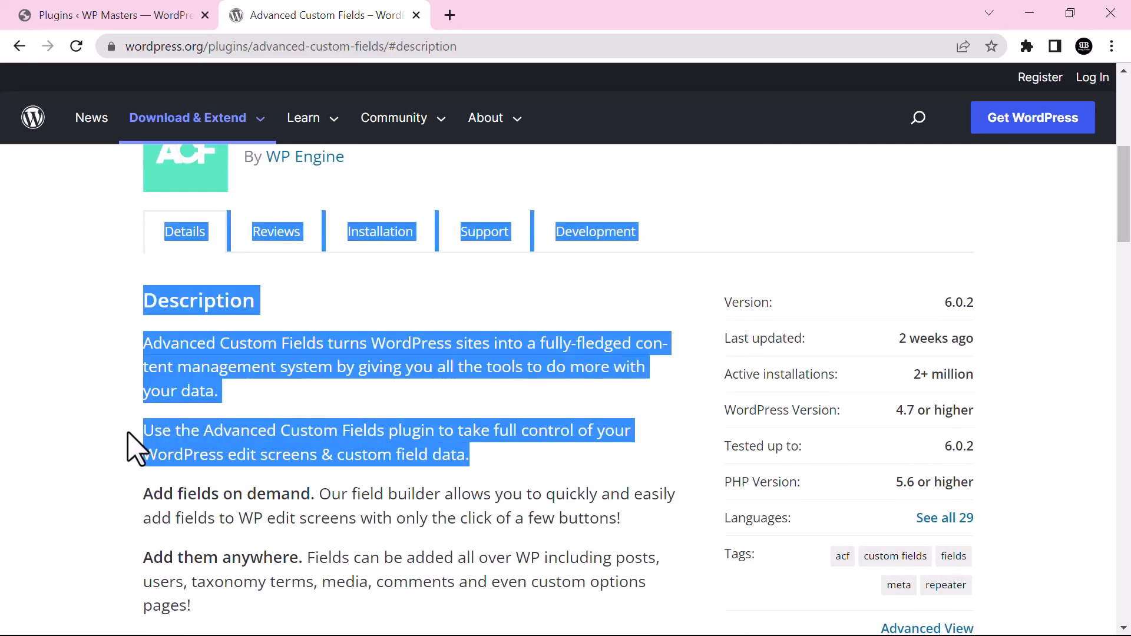
pyautogui.click(495, 449)
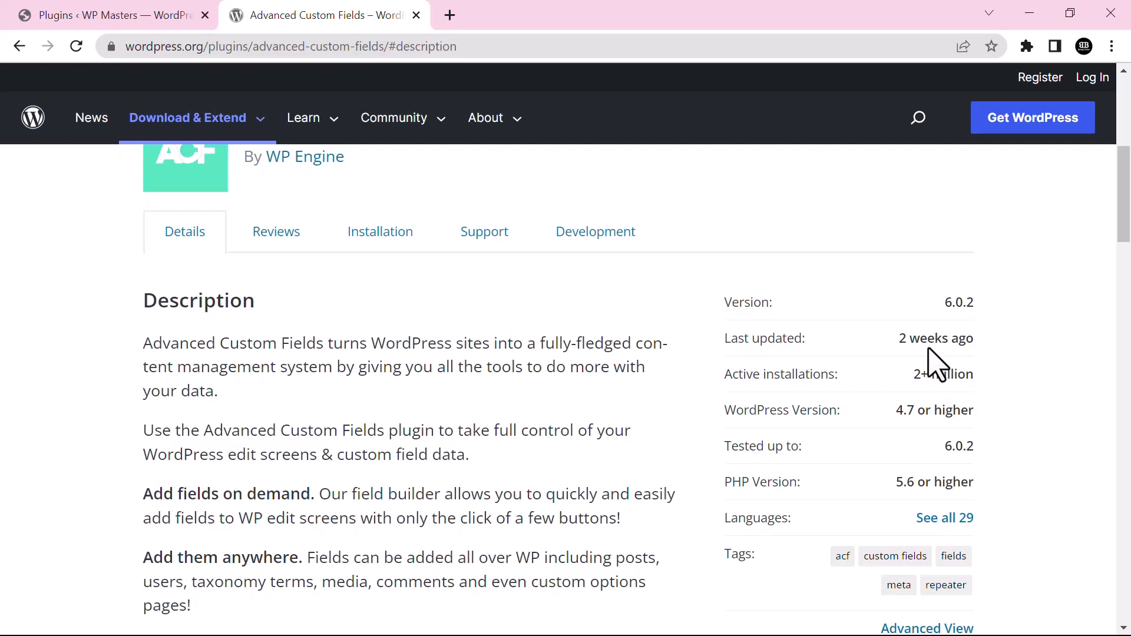
pyautogui.scroll(3, 929, 350)
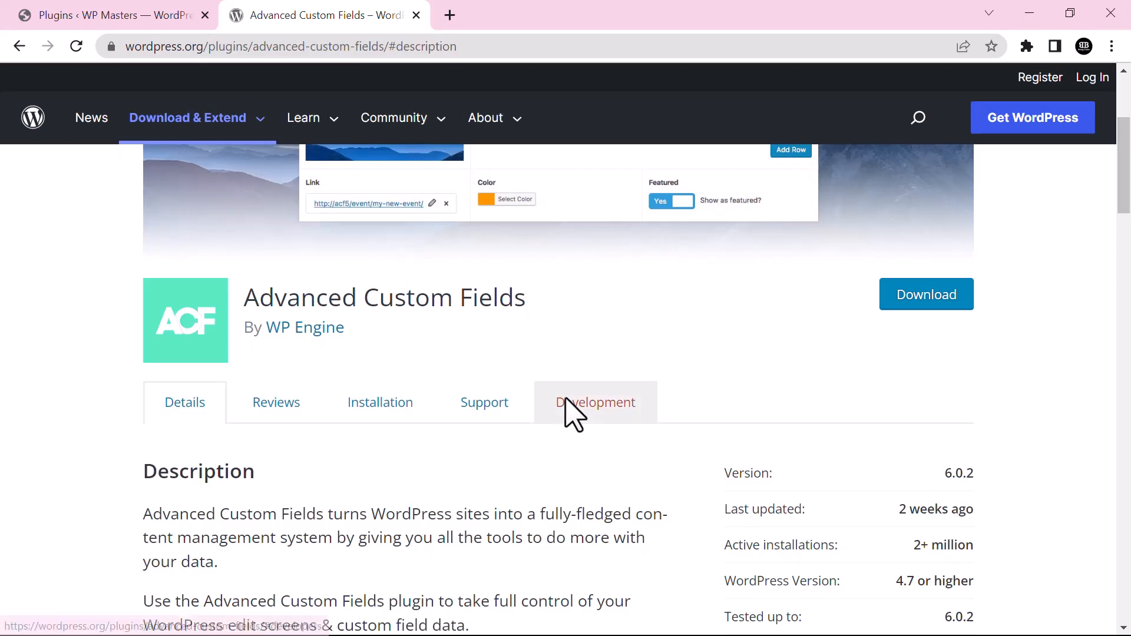
# Check the plugin's reviews and ratings, then return to the site's admin Plugins page
pyautogui.click(292, 402)
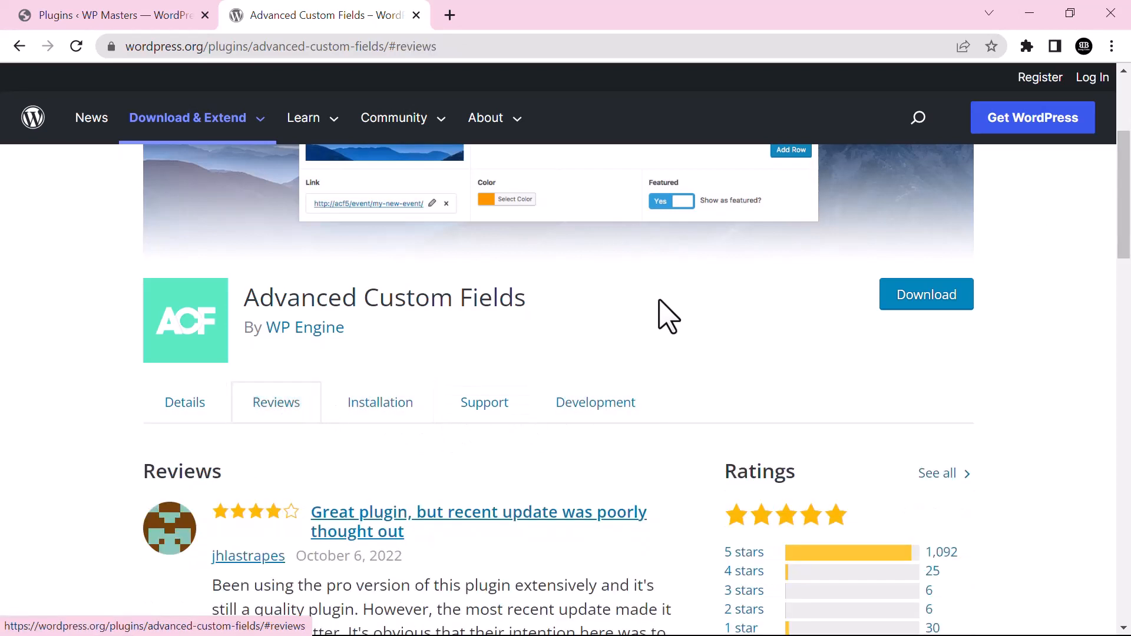
pyautogui.scroll(-2, 1126, 260)
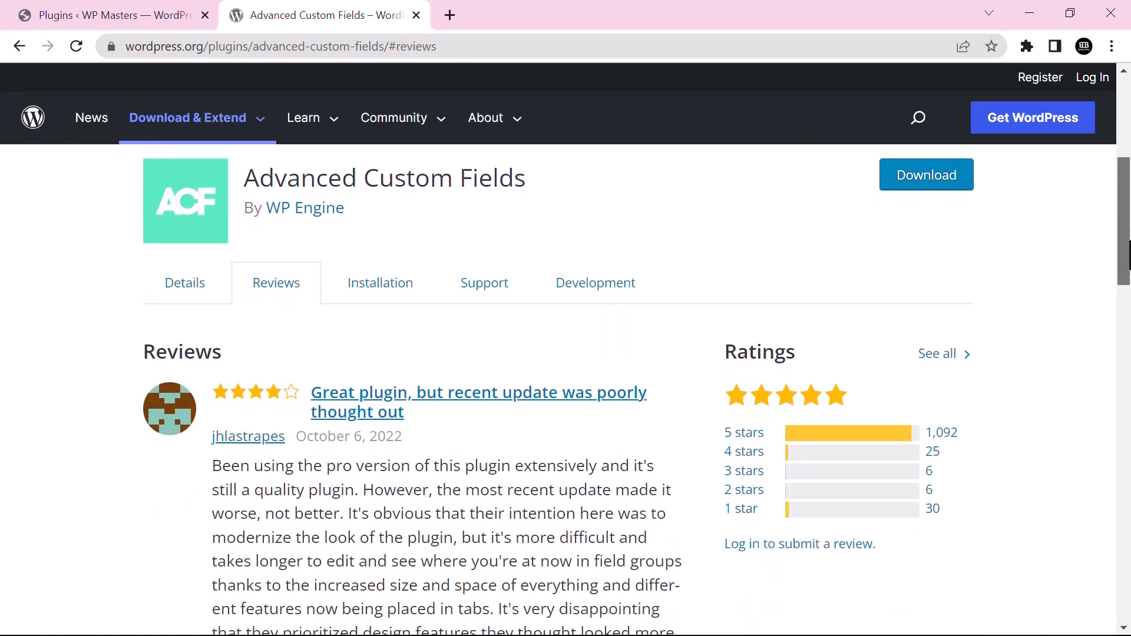
pyautogui.scroll(5, 1128, 254)
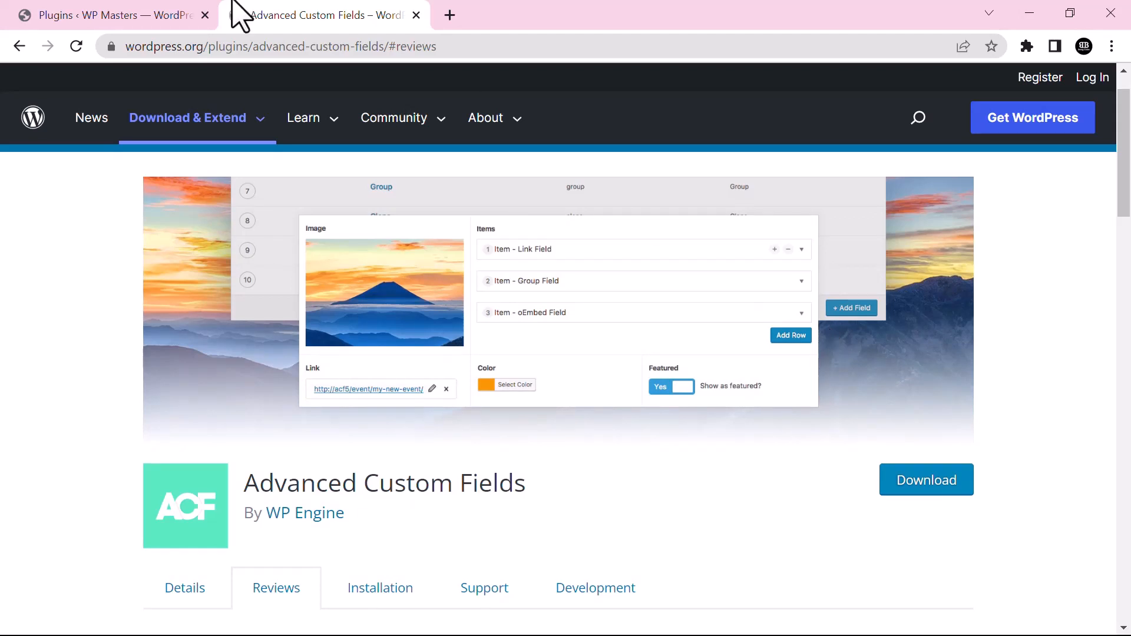
pyautogui.click(166, 10)
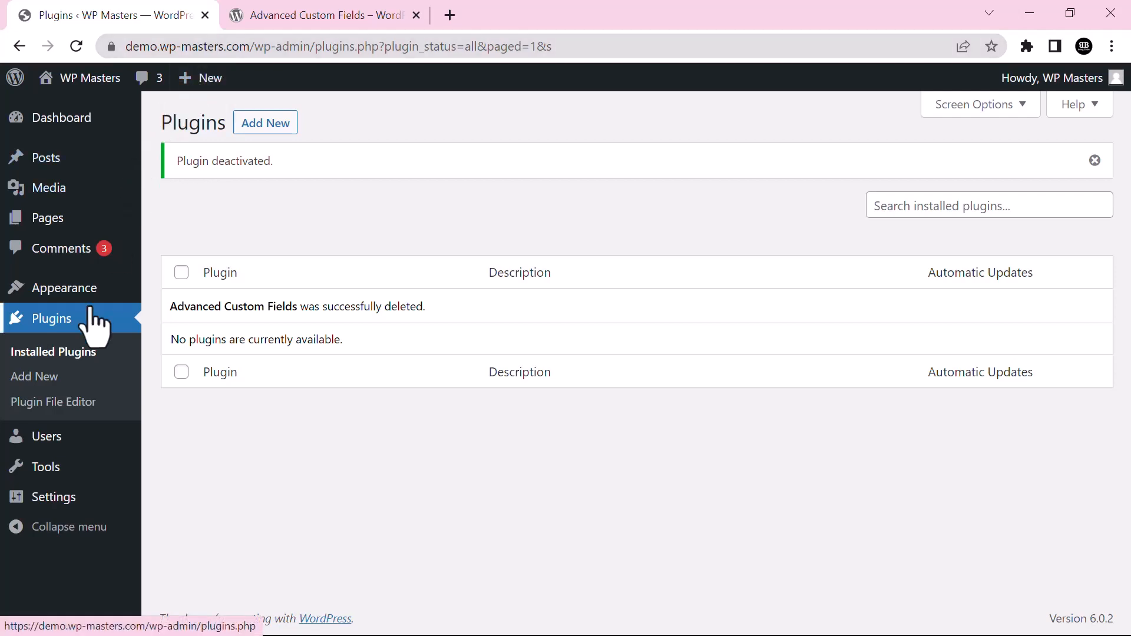
# Search the plugin catalogue for 'acf' and compare ACF Extended with Advanced Custom Fields by WP Engine
pyautogui.click(37, 377)
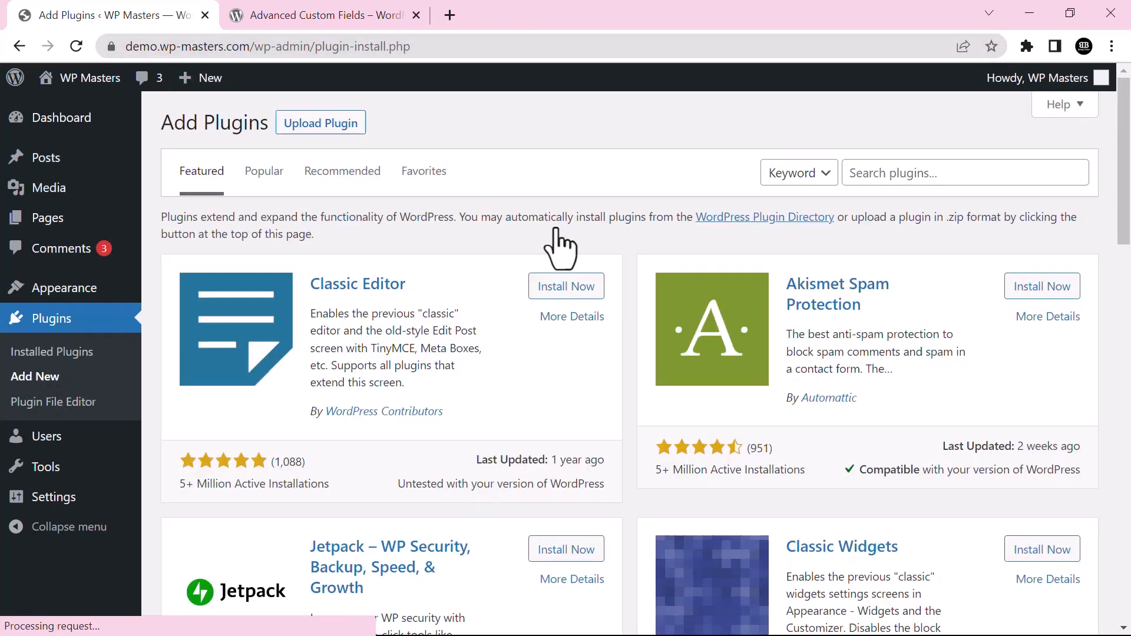
pyautogui.click(1005, 176)
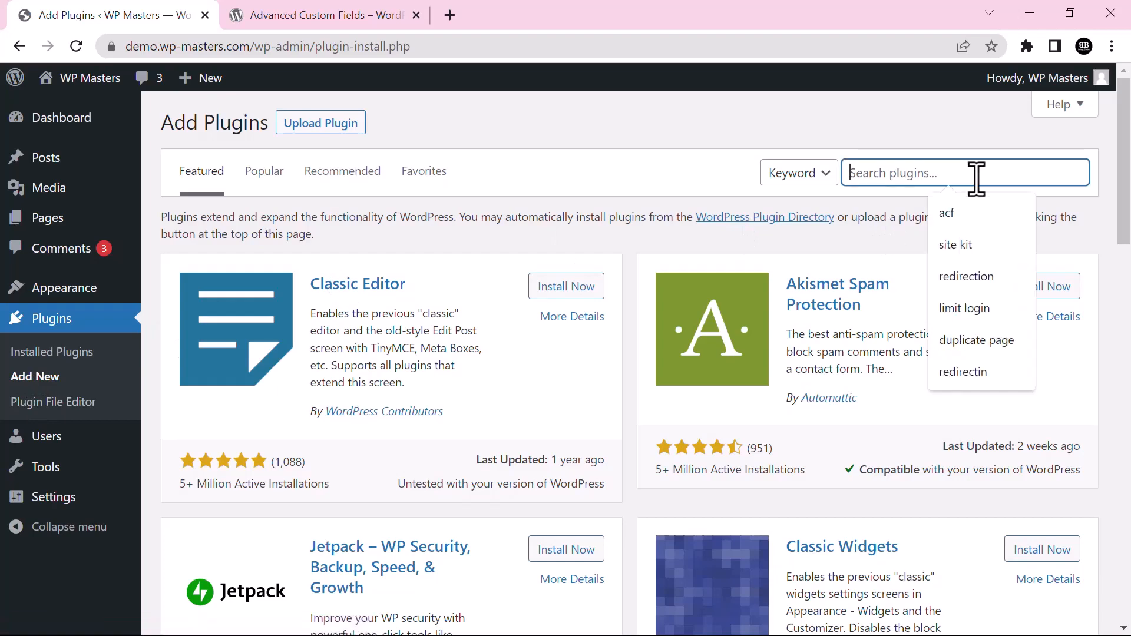
pyautogui.click(948, 212)
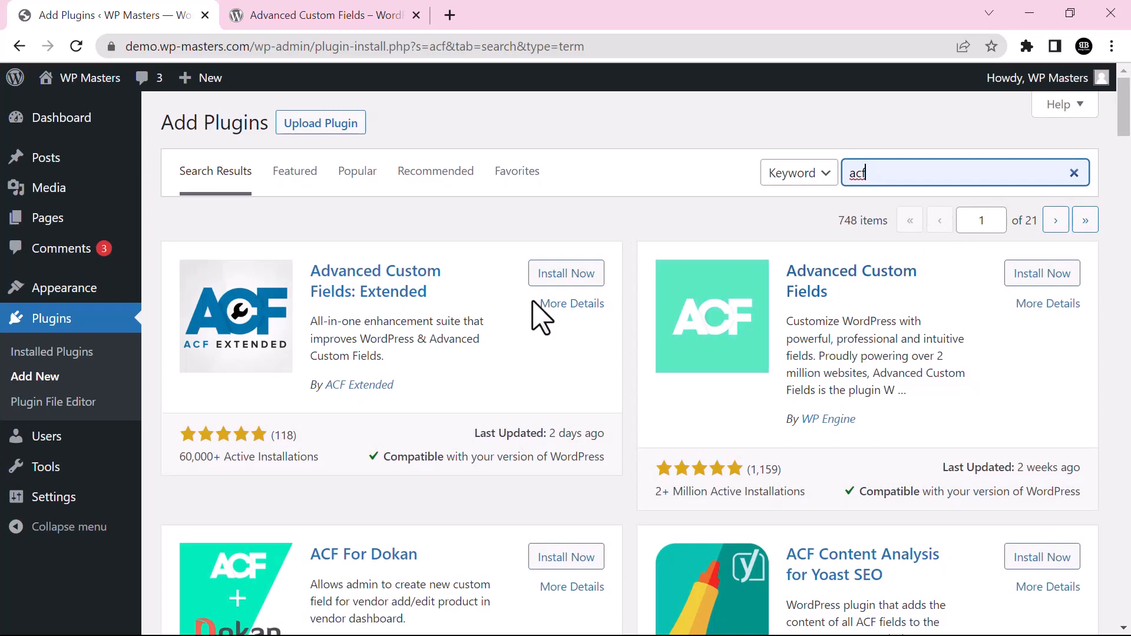
pyautogui.moveTo(465, 300); pyautogui.dragTo(387, 260)
pyautogui.moveTo(852, 284); pyautogui.dragTo(827, 275)
pyautogui.click(964, 296)
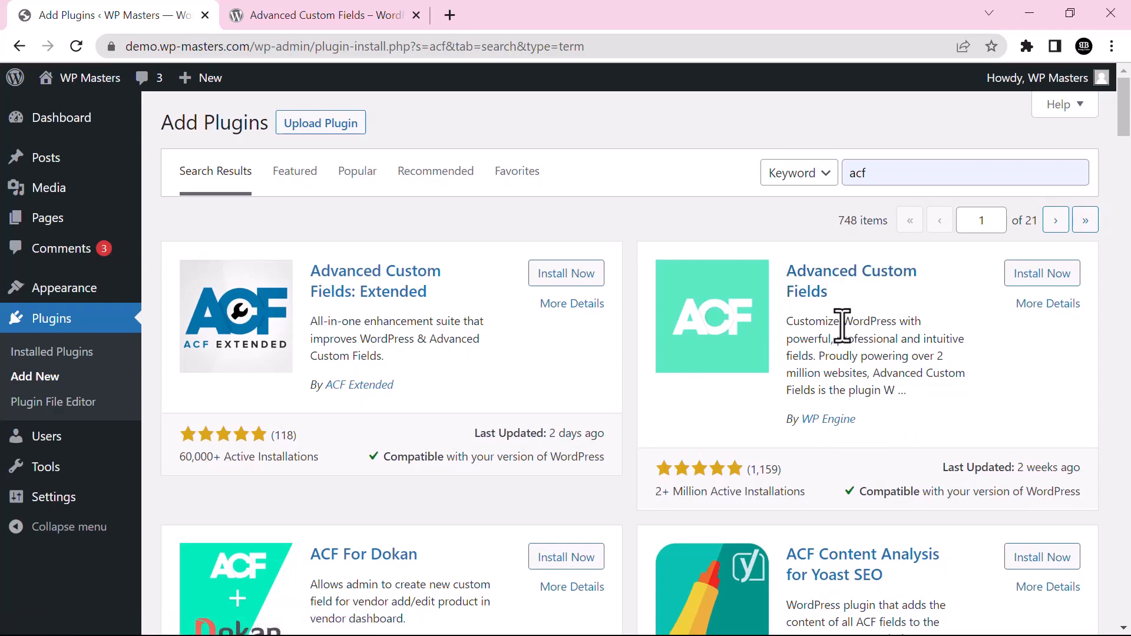
pyautogui.moveTo(827, 292); pyautogui.dragTo(796, 271)
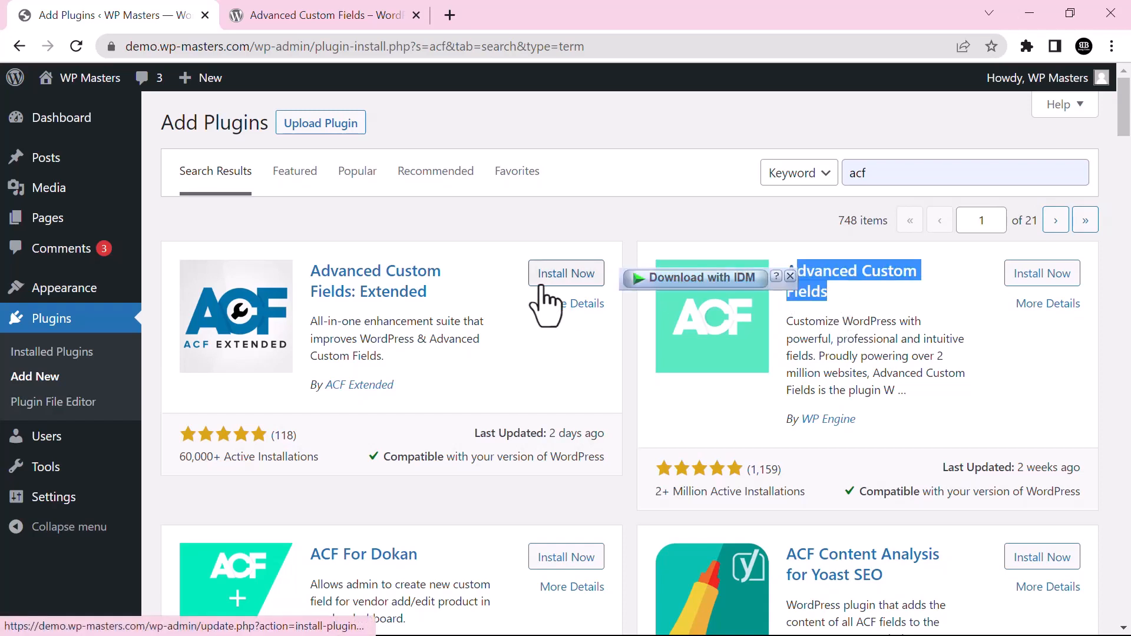
pyautogui.click(493, 303)
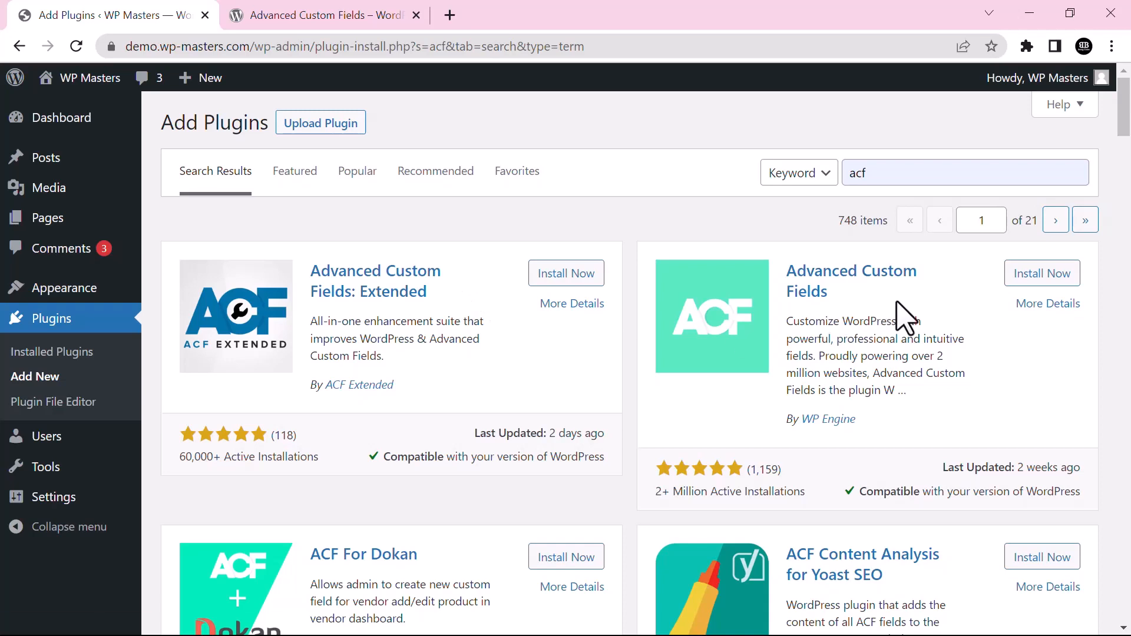
pyautogui.moveTo(850, 298); pyautogui.dragTo(795, 270)
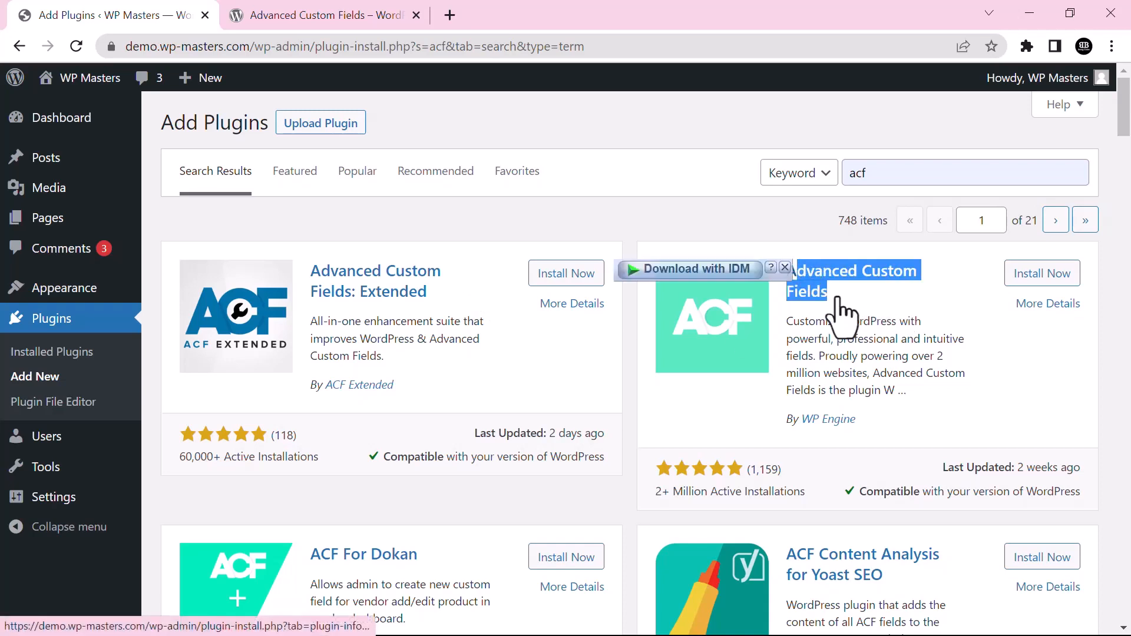
pyautogui.moveTo(859, 422); pyautogui.dragTo(830, 421)
pyautogui.click(920, 419)
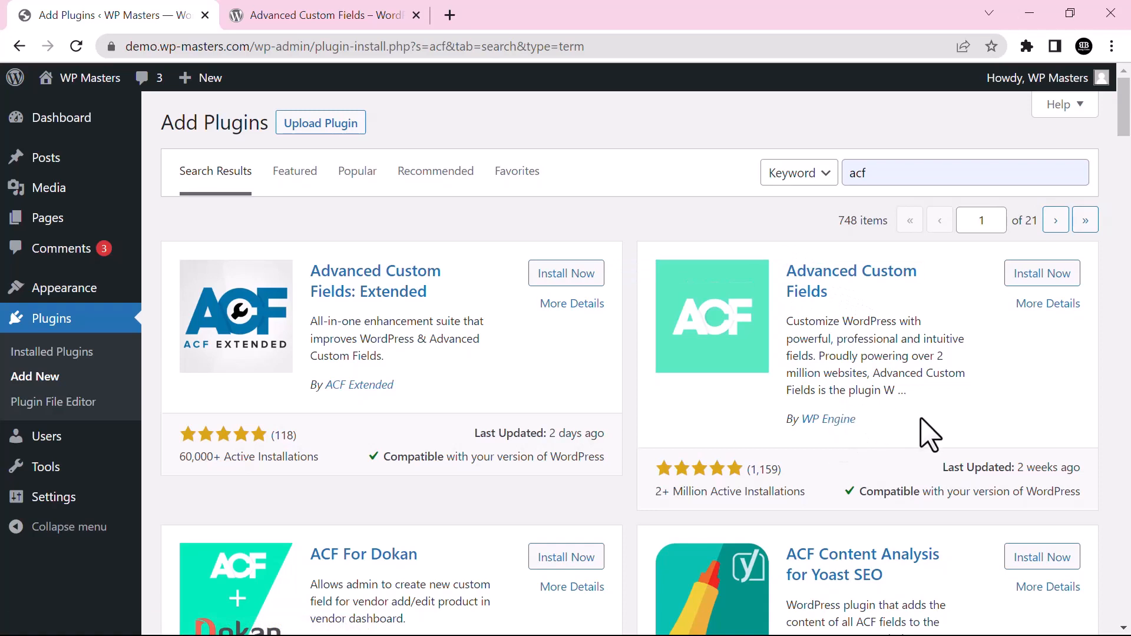
# Install and activate Advanced Custom Fields 6.0.2
pyautogui.click(1047, 275)
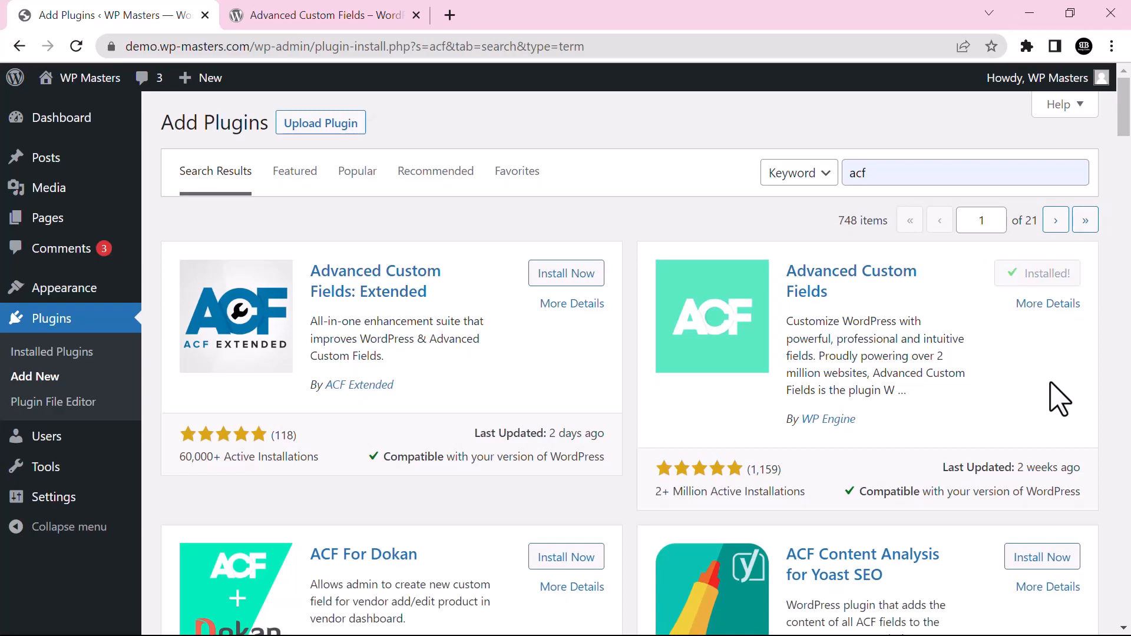
pyautogui.click(1048, 278)
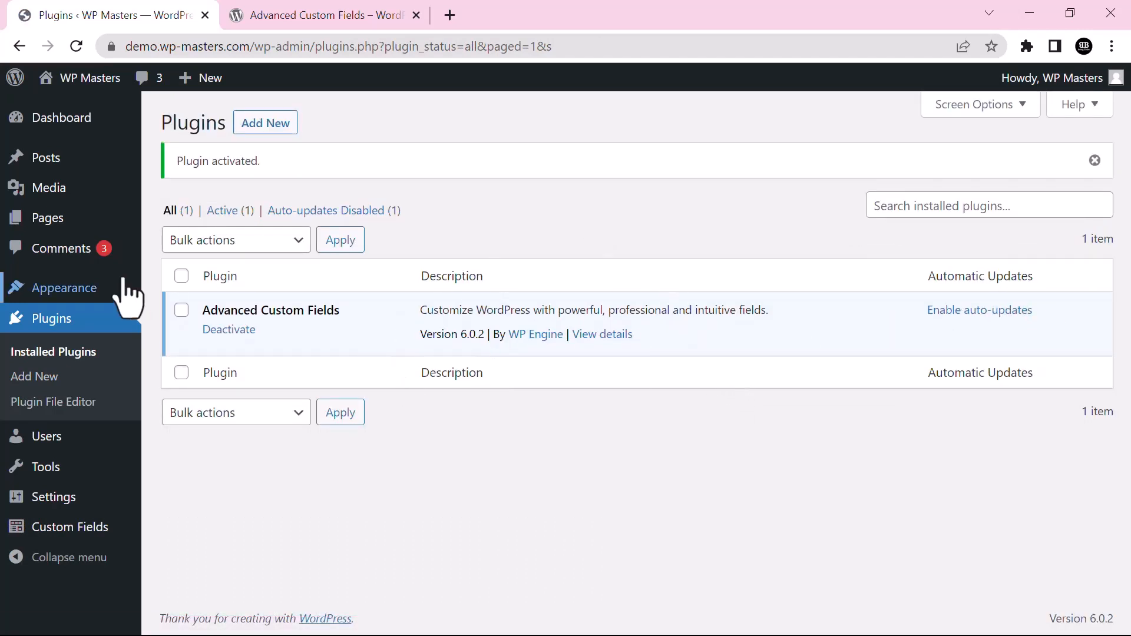
pyautogui.moveTo(76, 78)
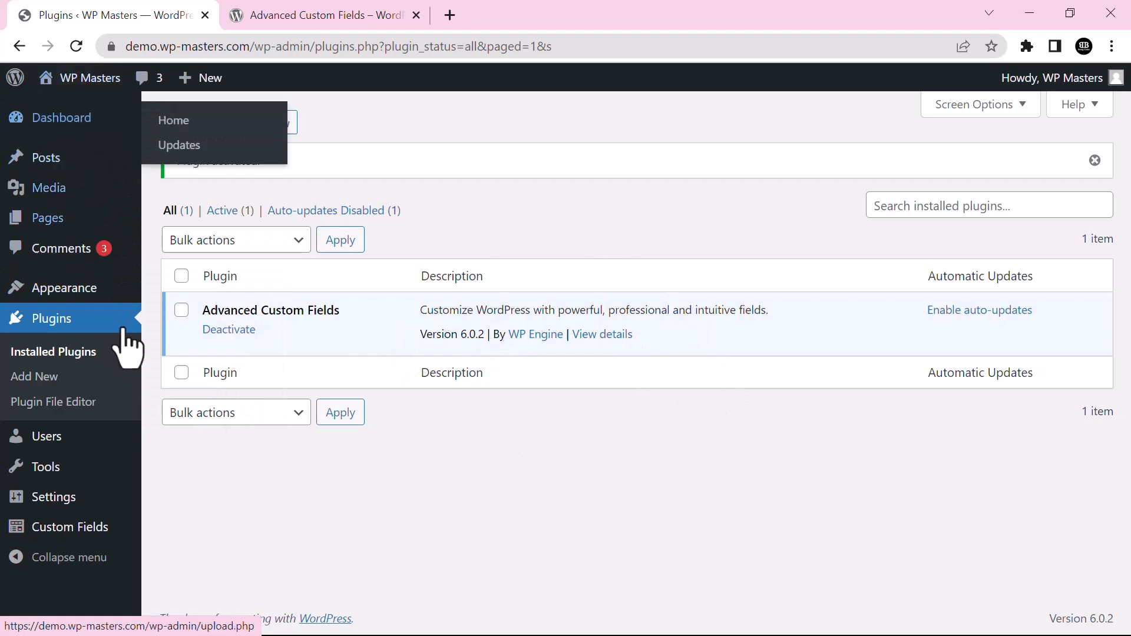
pyautogui.moveTo(69, 533)
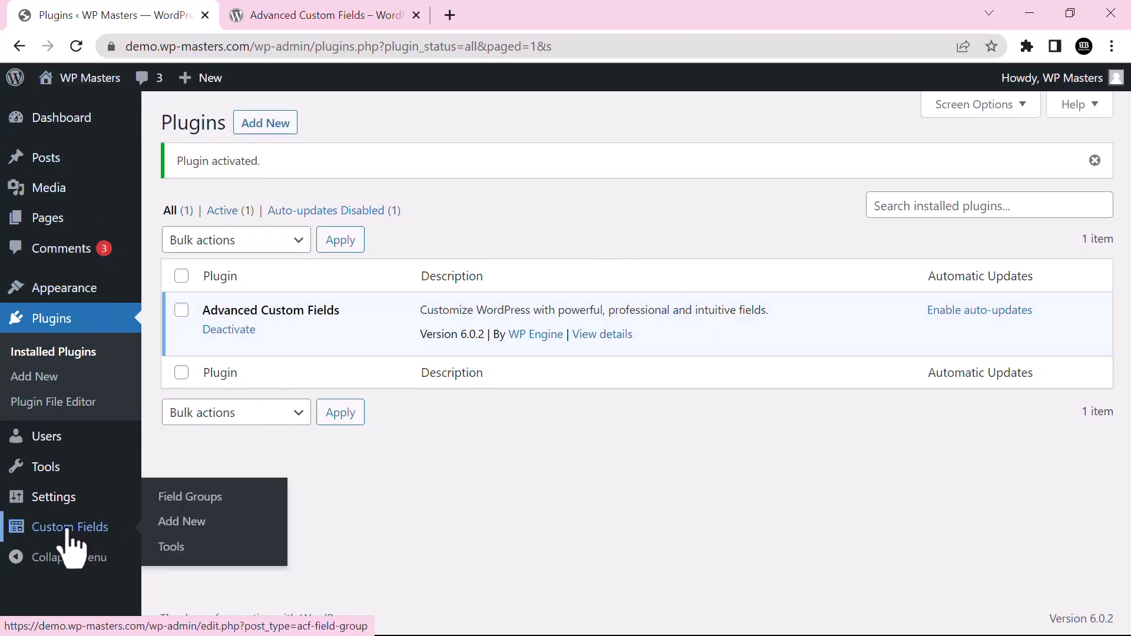
# Create a new field group and title it 'Tour'
pyautogui.click(173, 514)
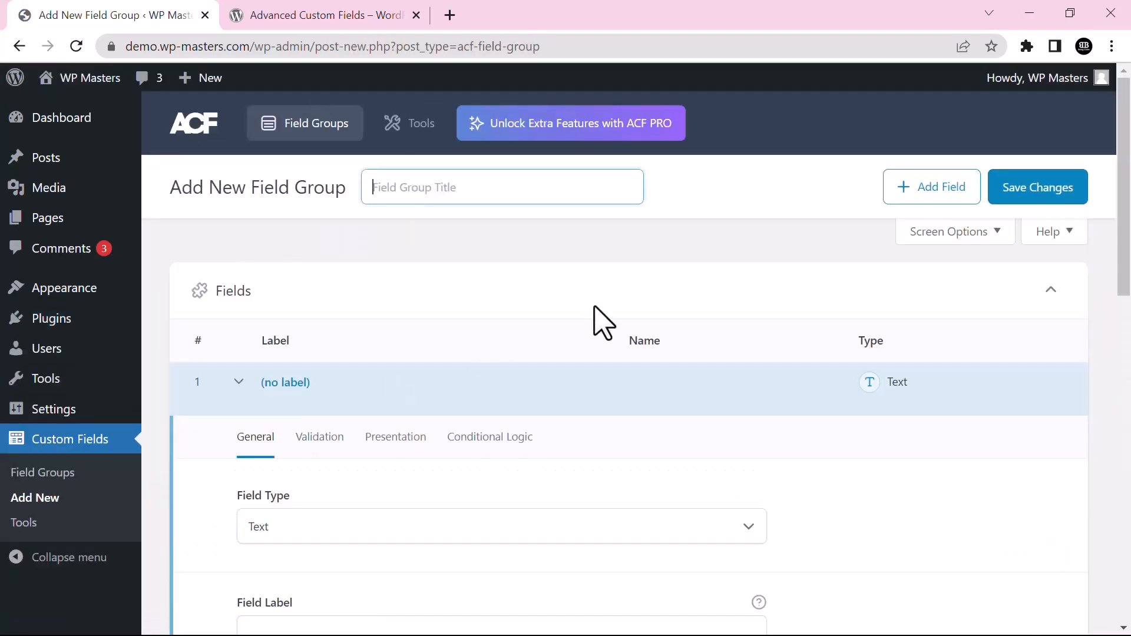
pyautogui.moveTo(1129, 238)
pyautogui.mouseDown()
pyautogui.moveTo(1129, 417)
pyautogui.moveTo(1129, 246)
pyautogui.mouseUp()
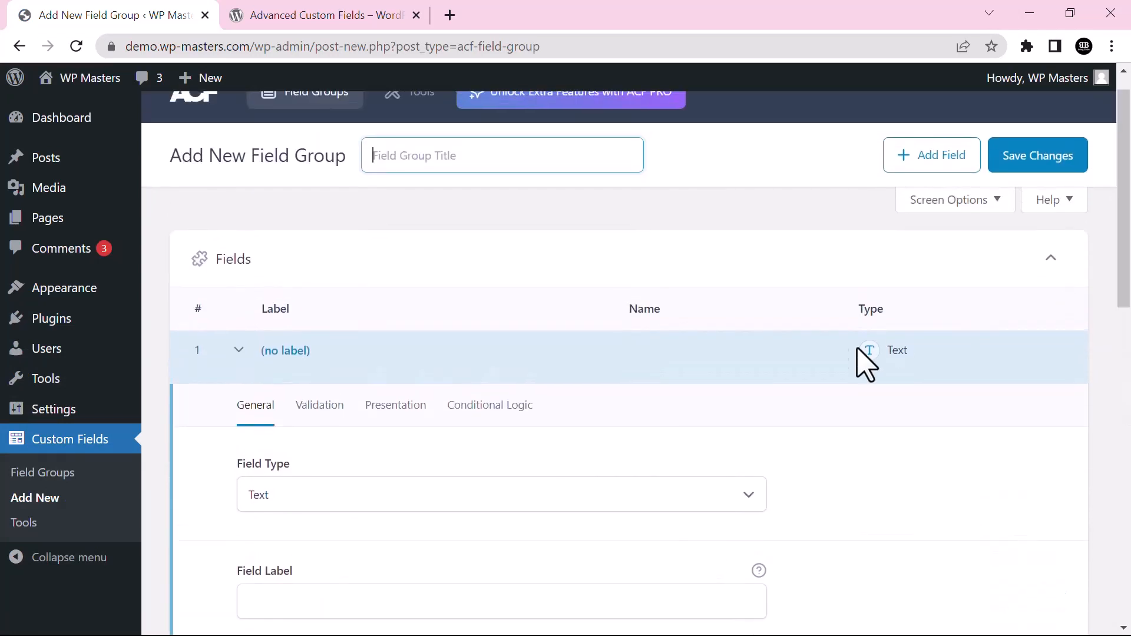
pyautogui.click(242, 351)
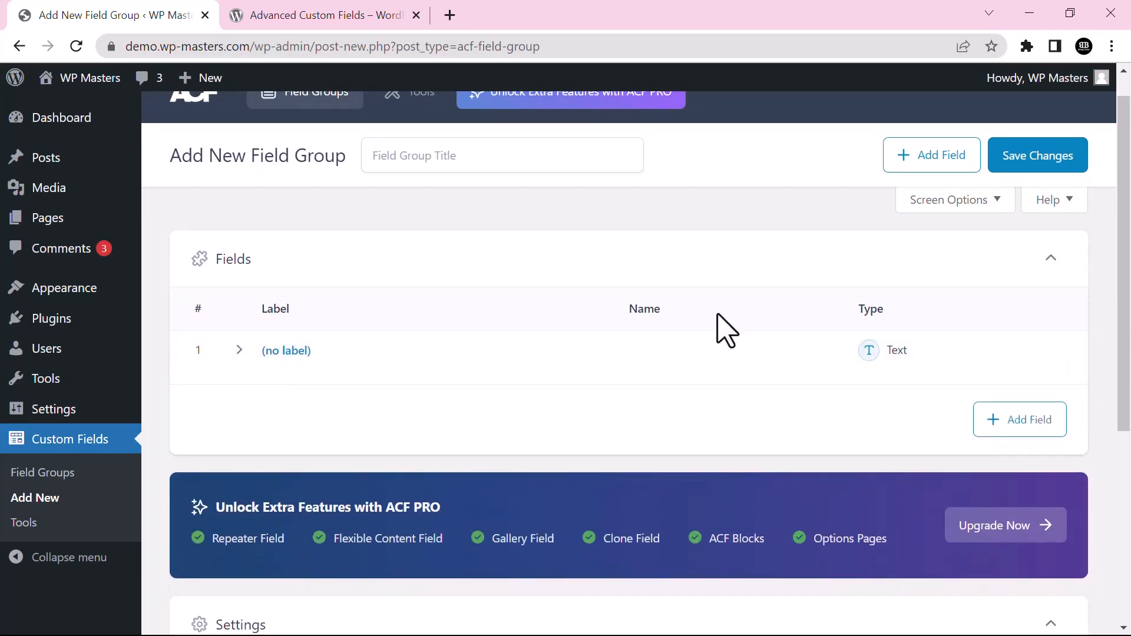
pyautogui.moveTo(1129, 298); pyautogui.dragTo(1129, 255)
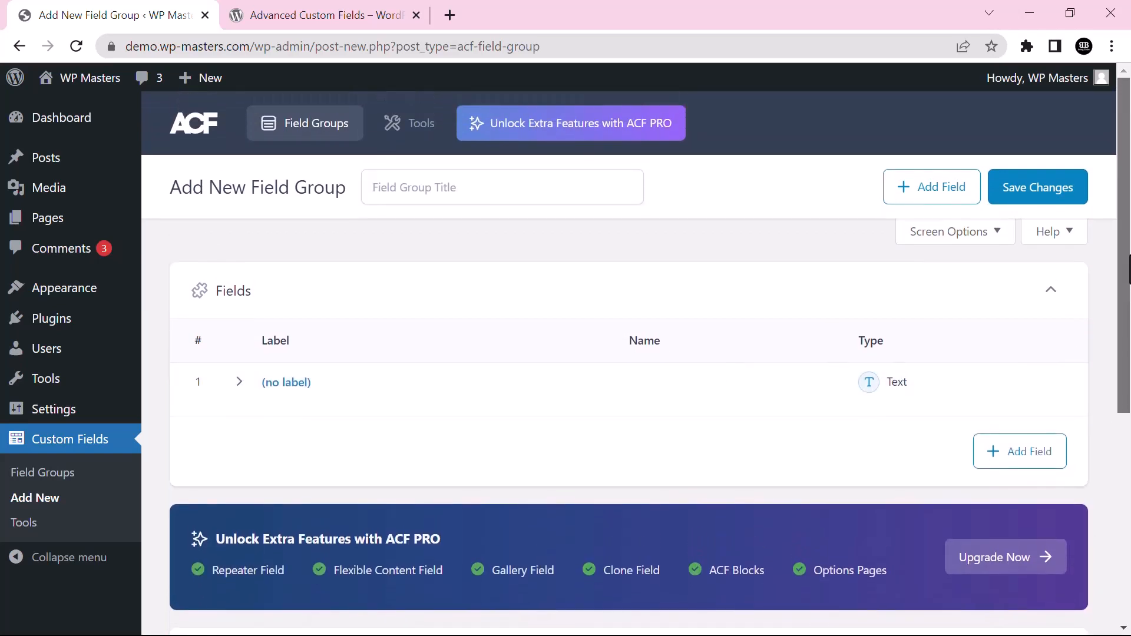
pyautogui.click(483, 189)
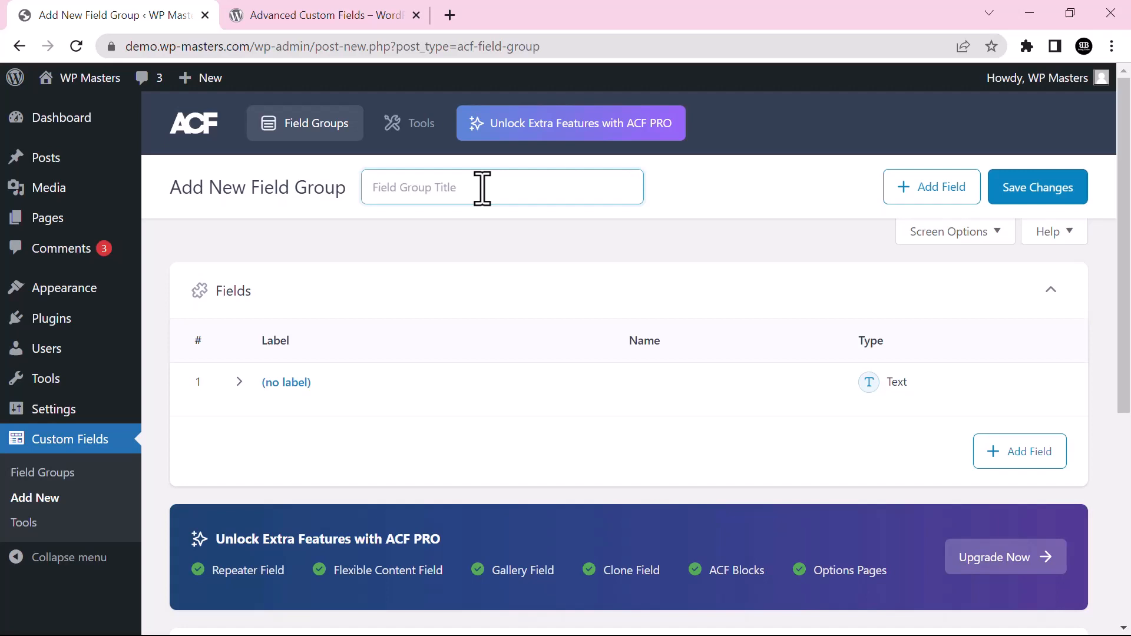
pyautogui.write('Tour')
# Look through the first field's Validation, Presentation and Conditional Logic tabs, then open its field type list
pyautogui.click(297, 382)
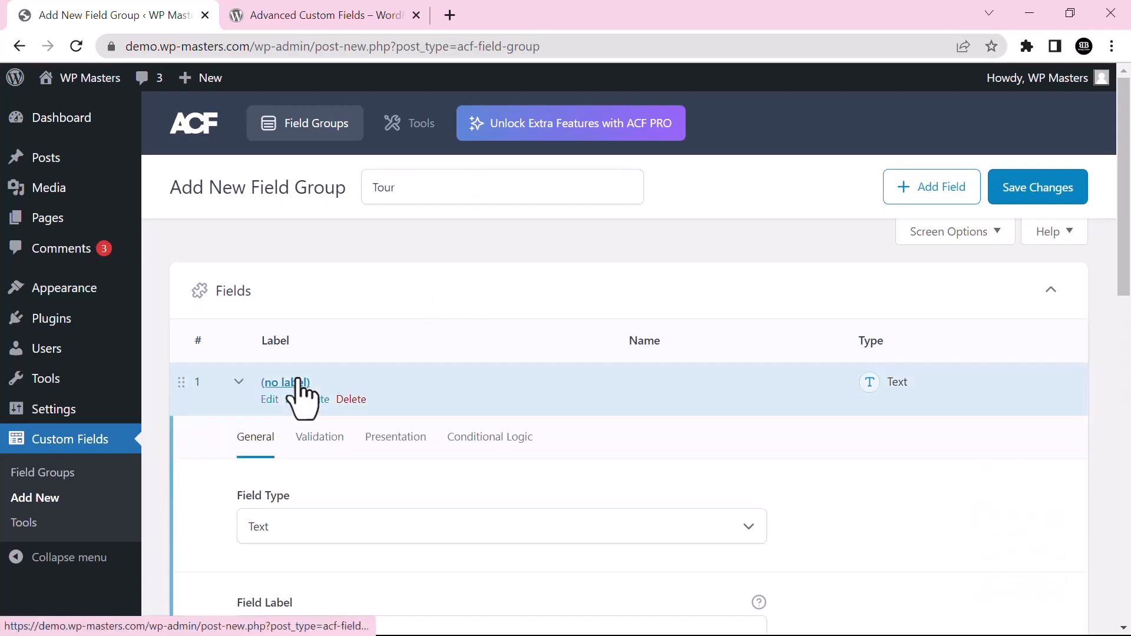
pyautogui.scroll(-1, 1125, 248)
pyautogui.scroll(-2, 1128, 251)
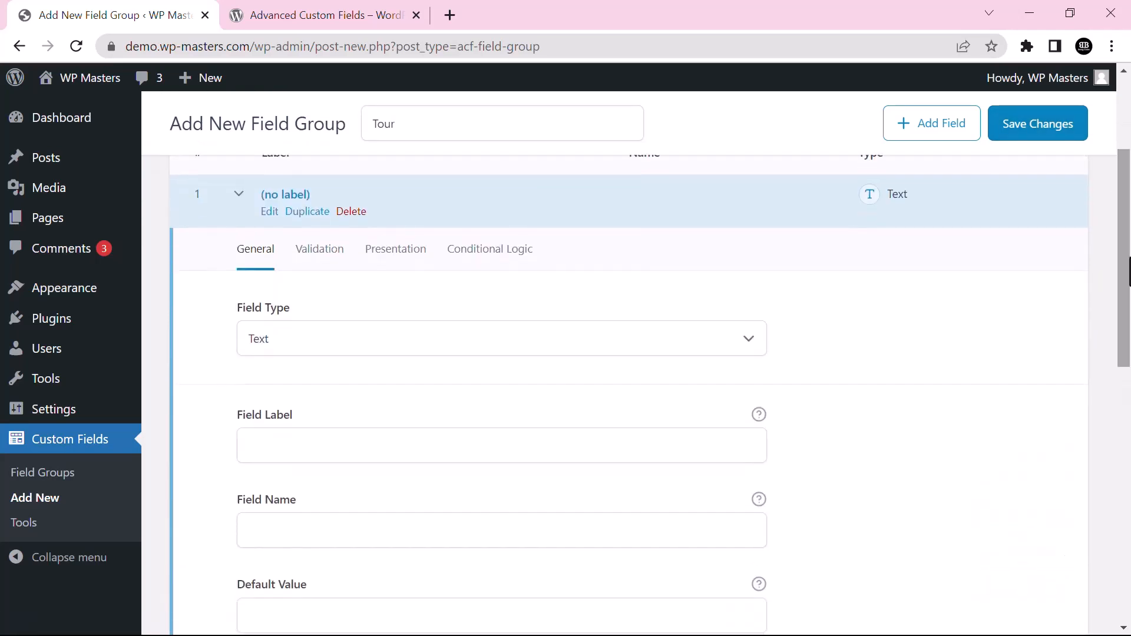
pyautogui.click(307, 258)
pyautogui.click(390, 253)
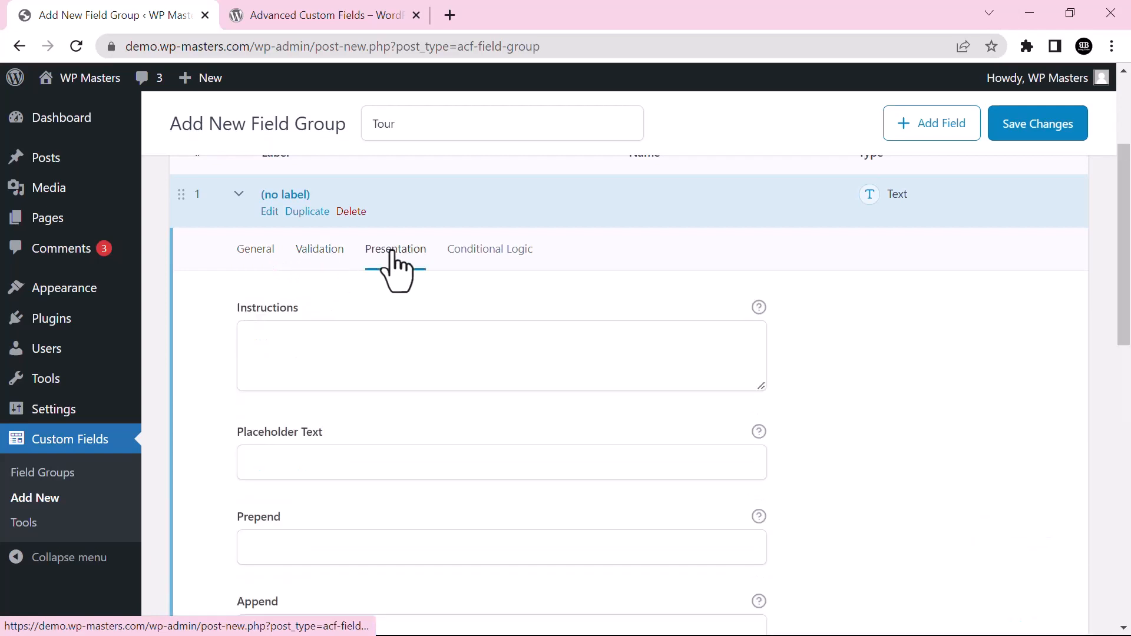
pyautogui.click(483, 253)
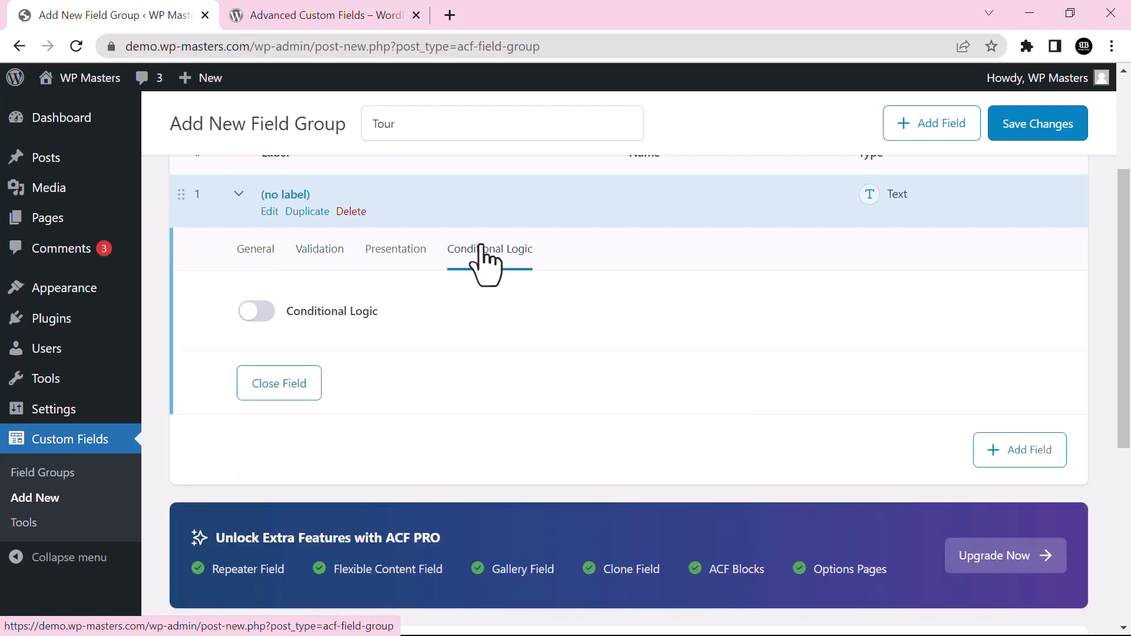
pyautogui.click(266, 257)
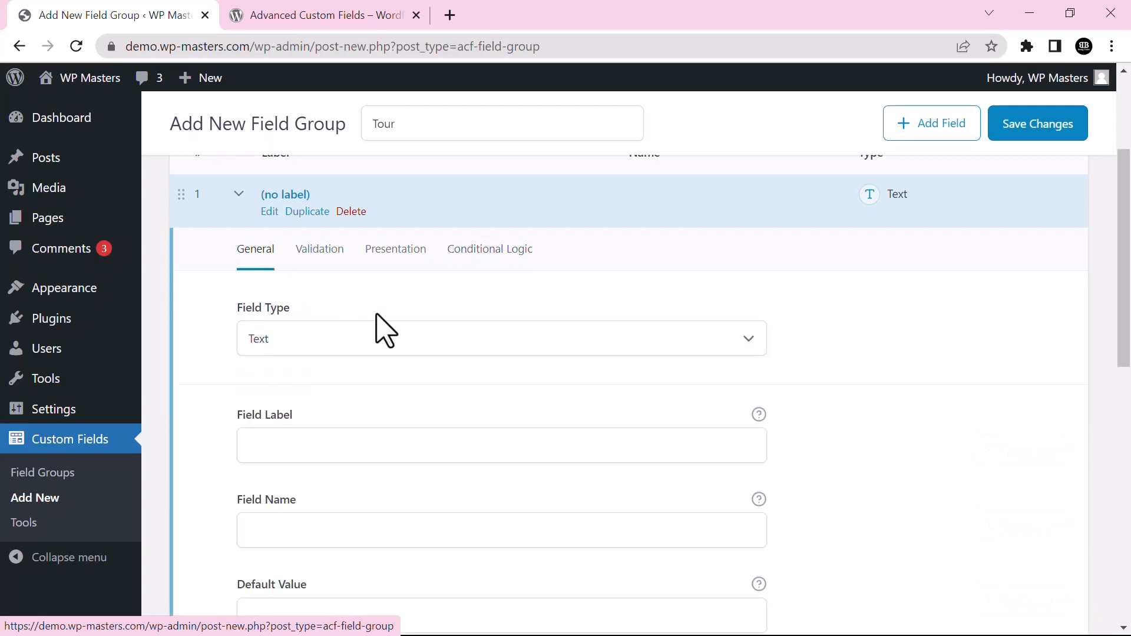
pyautogui.click(335, 354)
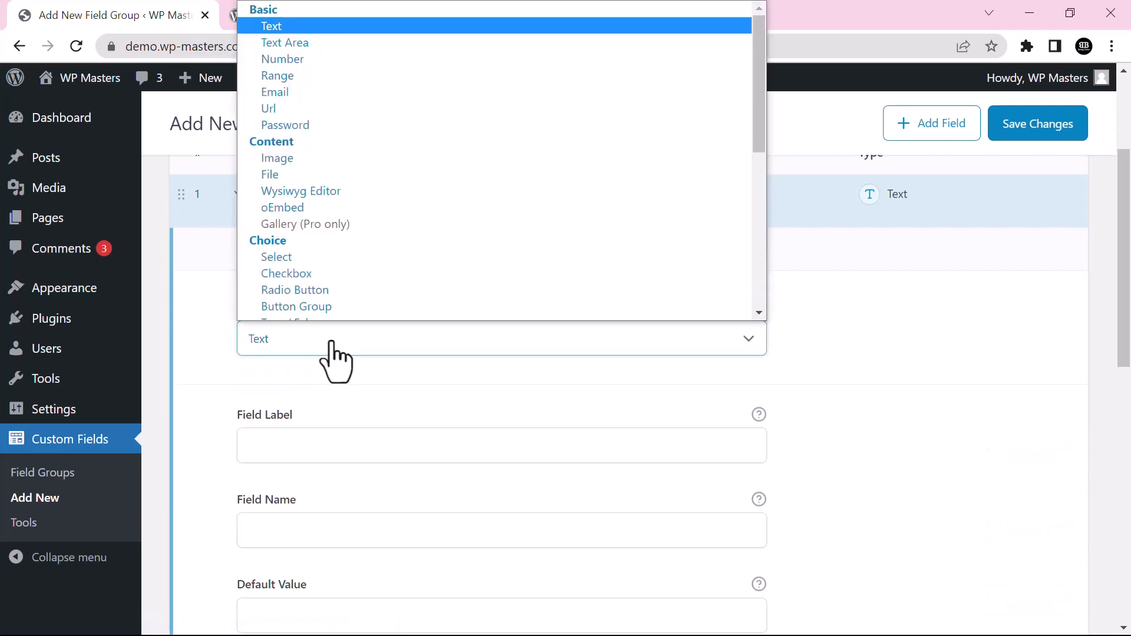
# Keep the first field as Text, label it 'Tour Name', and let its name fill in as tour_name
pyautogui.click(288, 29)
pyautogui.click(374, 457)
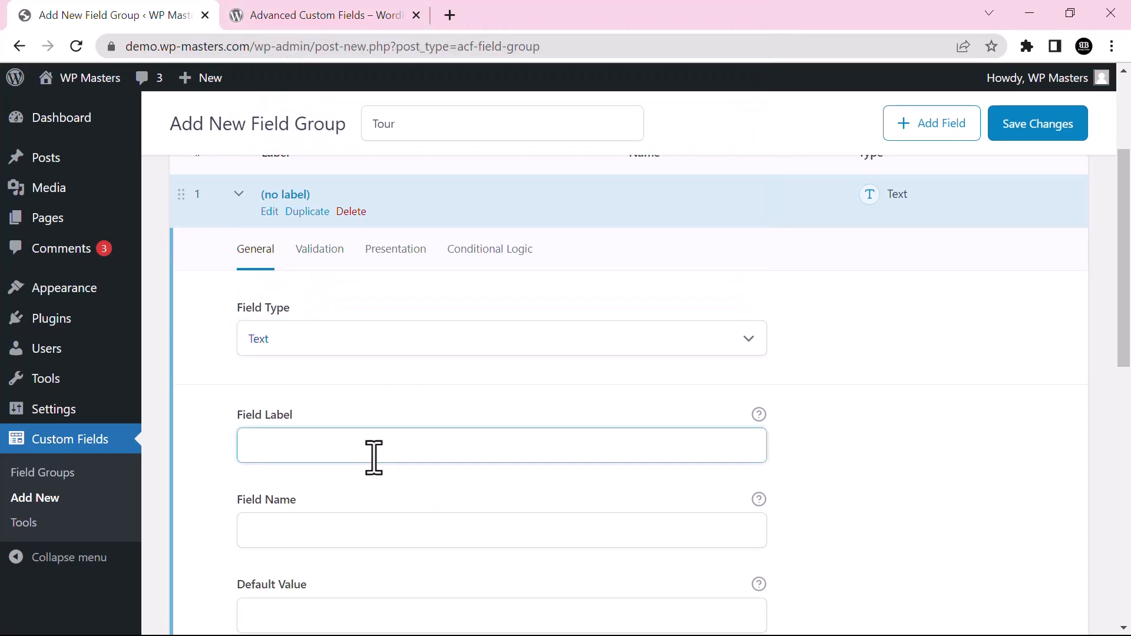
pyautogui.write('Tour Name')
pyautogui.click(346, 530)
pyautogui.scroll(-4, 1121, 316)
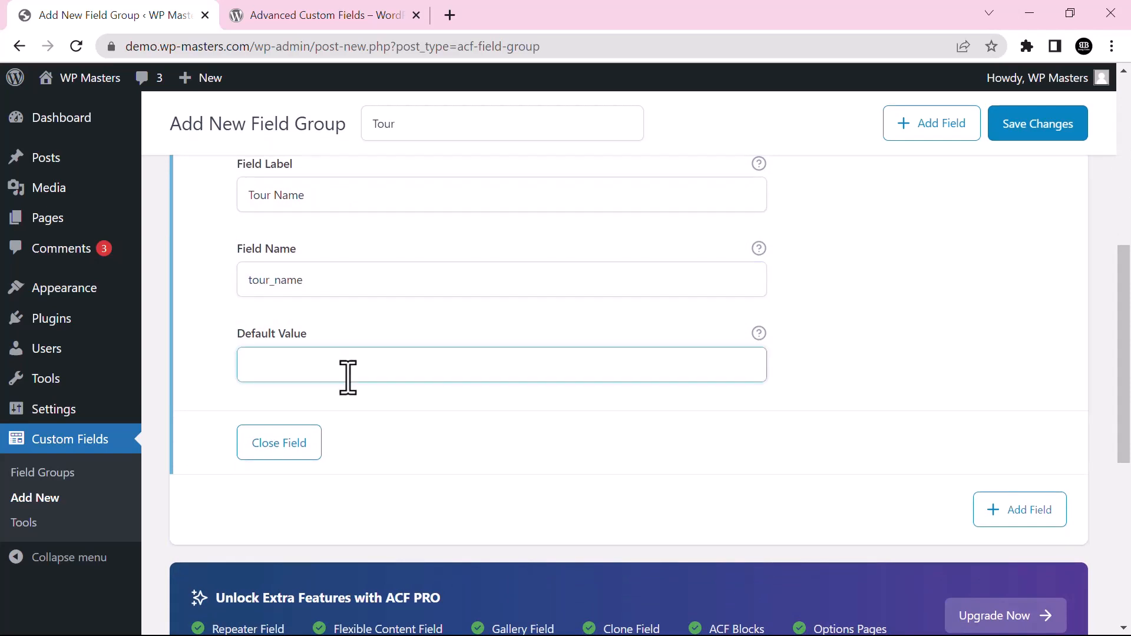
pyautogui.scroll(4, 589, 288)
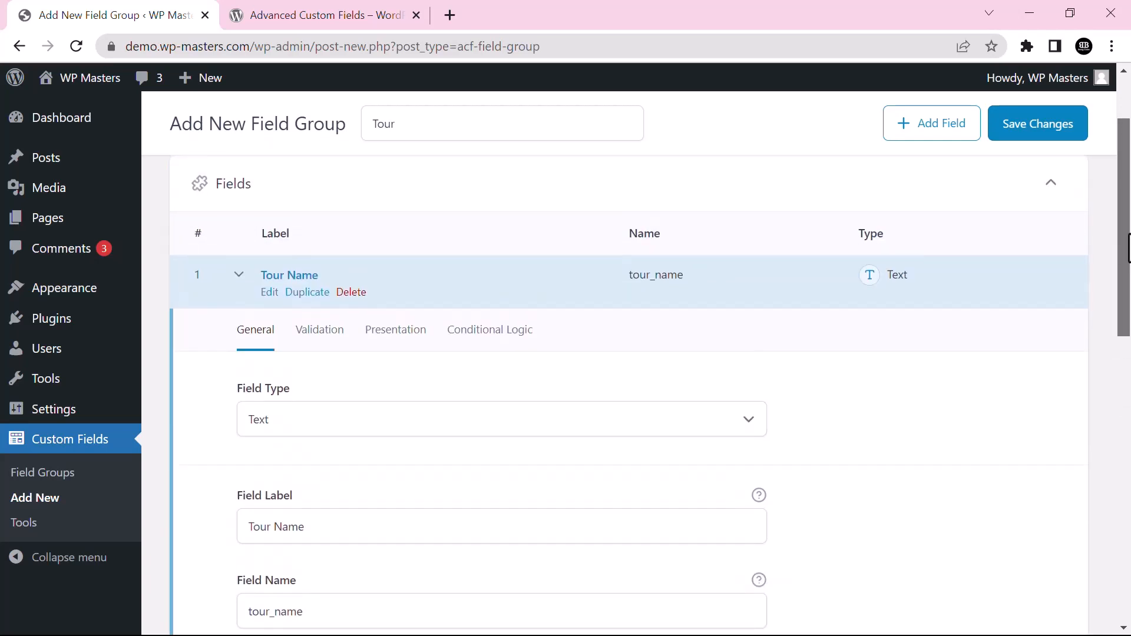
# Make Tour Name required and give it the placeholder text 'Tour Name'
pyautogui.click(325, 261)
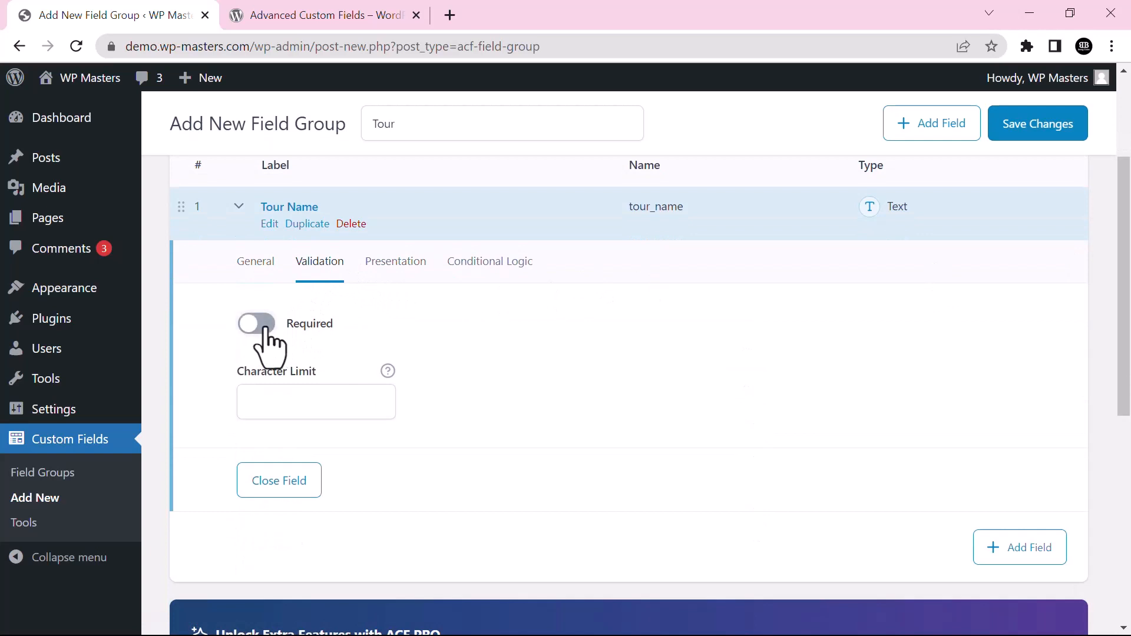
pyautogui.click(395, 262)
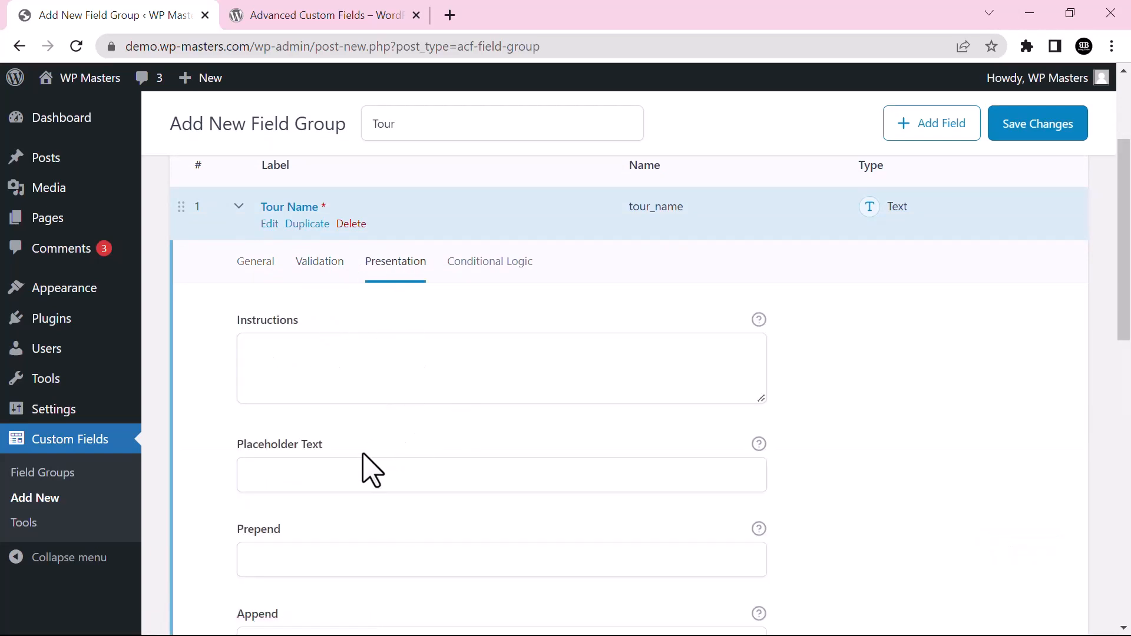
pyautogui.scroll(-1, 629, 394)
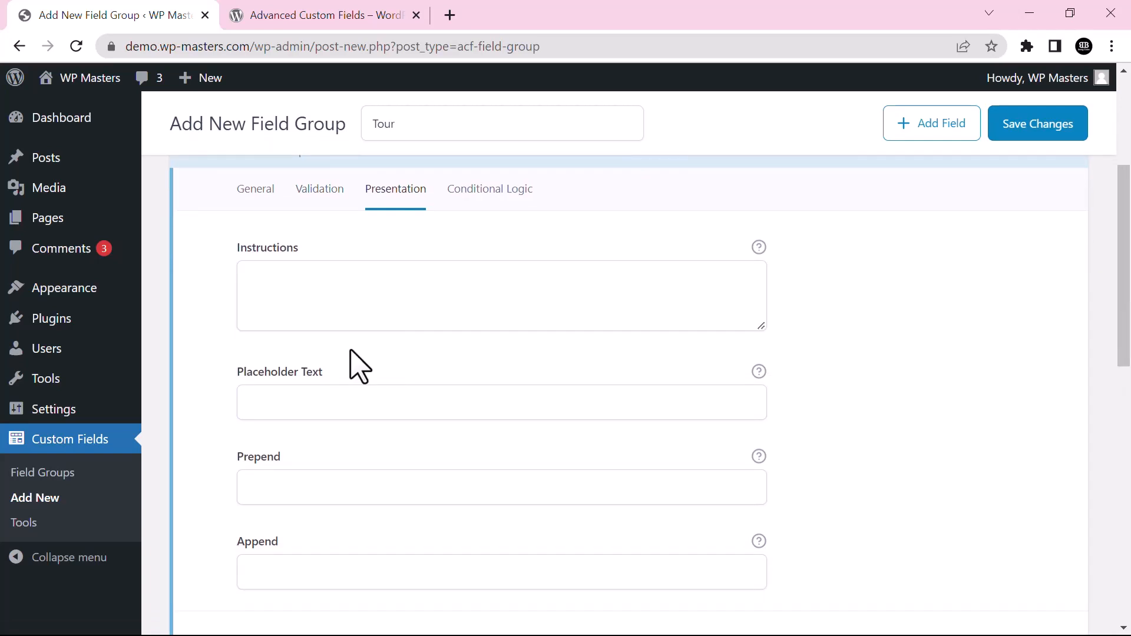
pyautogui.click(333, 408)
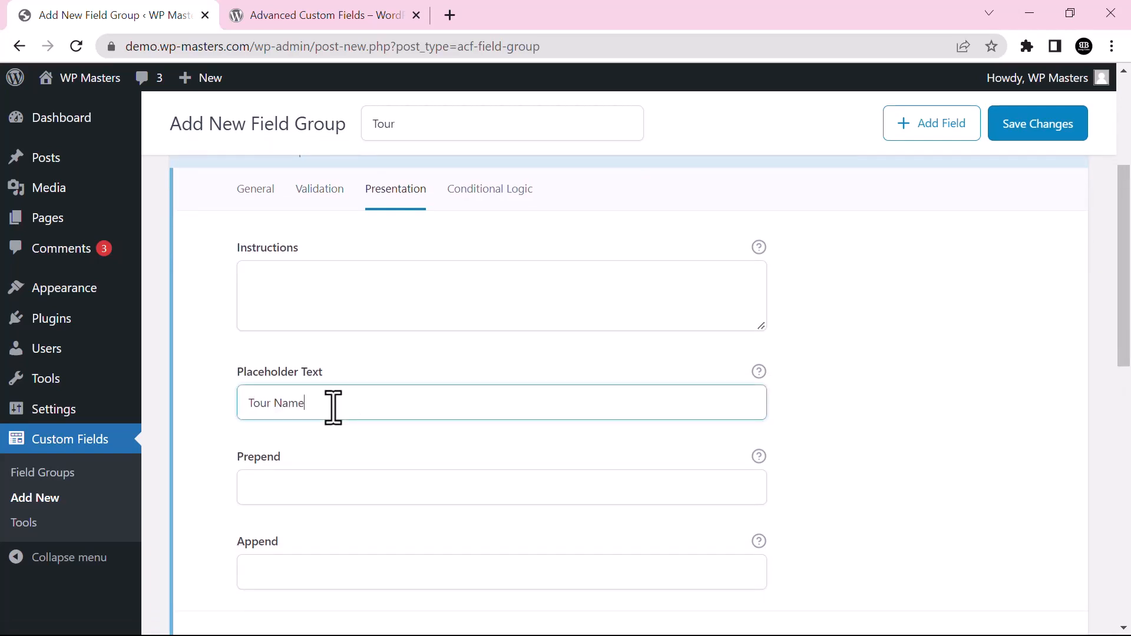
pyautogui.click(569, 496)
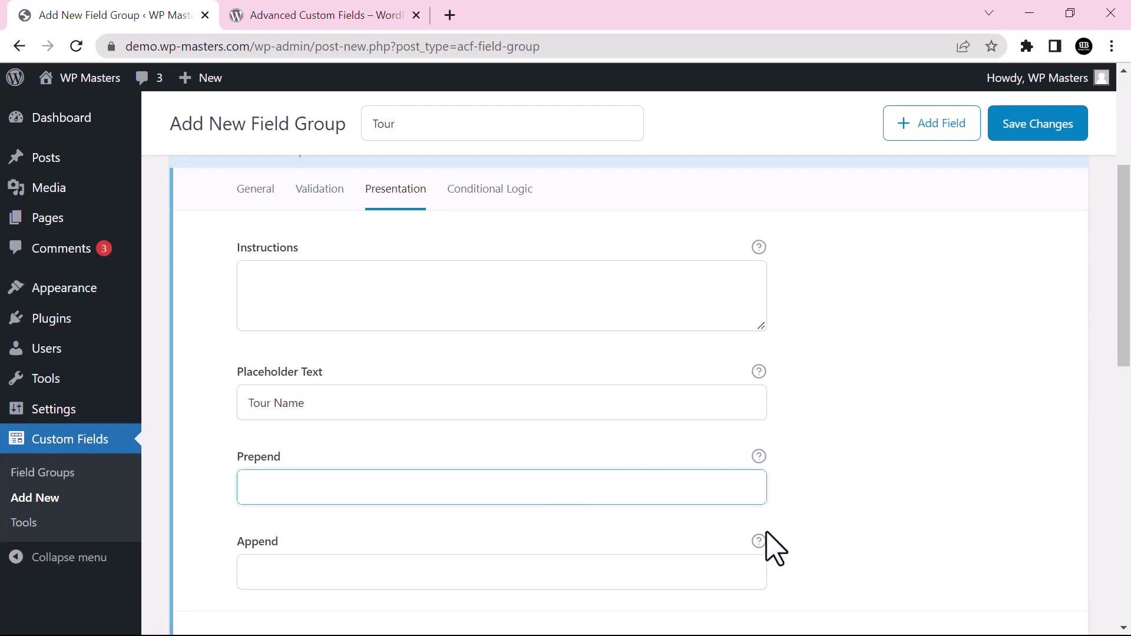
pyautogui.click(732, 545)
pyautogui.moveTo(764, 544)
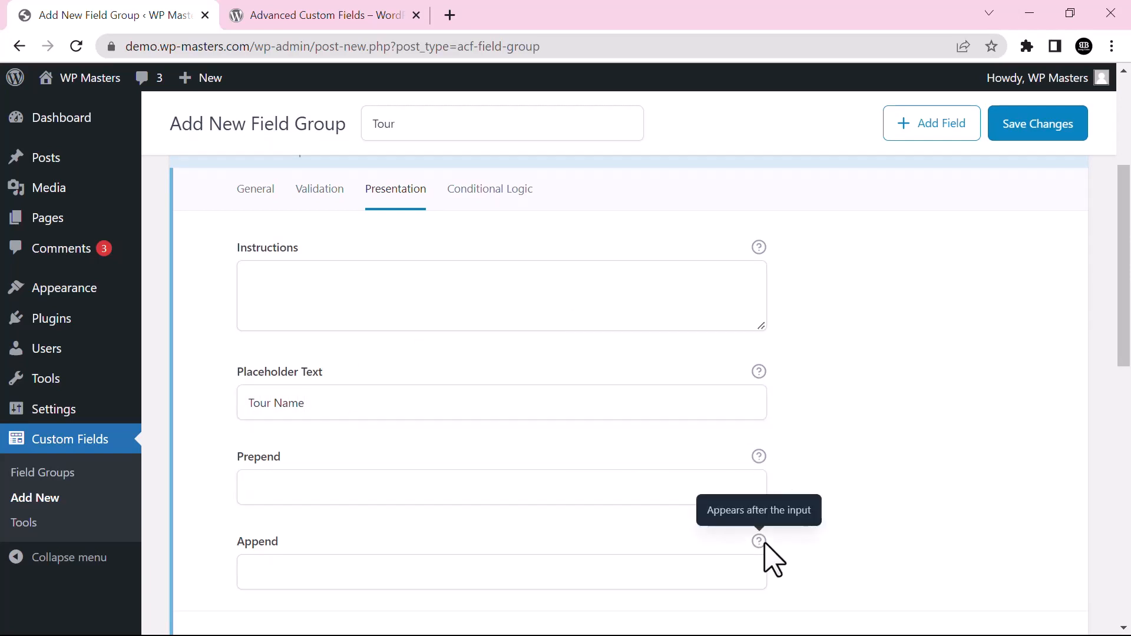
pyautogui.moveTo(1129, 241); pyautogui.dragTo(1129, 202)
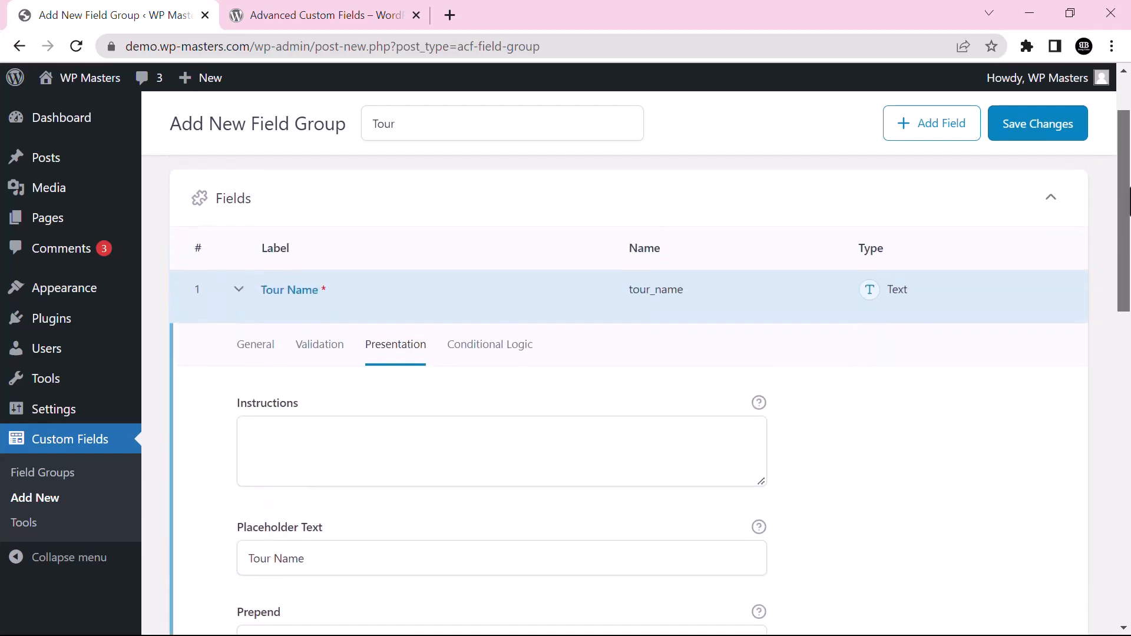
# Review Tour Name's conditional logic, collapse the field, and add a second field
pyautogui.click(494, 347)
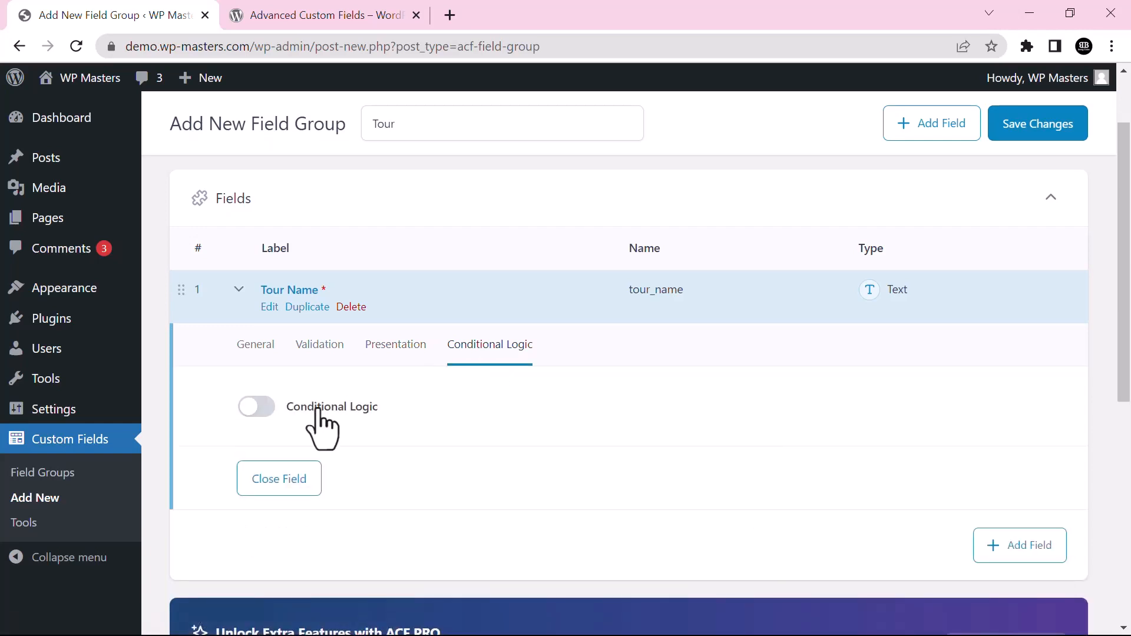
pyautogui.click(255, 346)
pyautogui.click(239, 290)
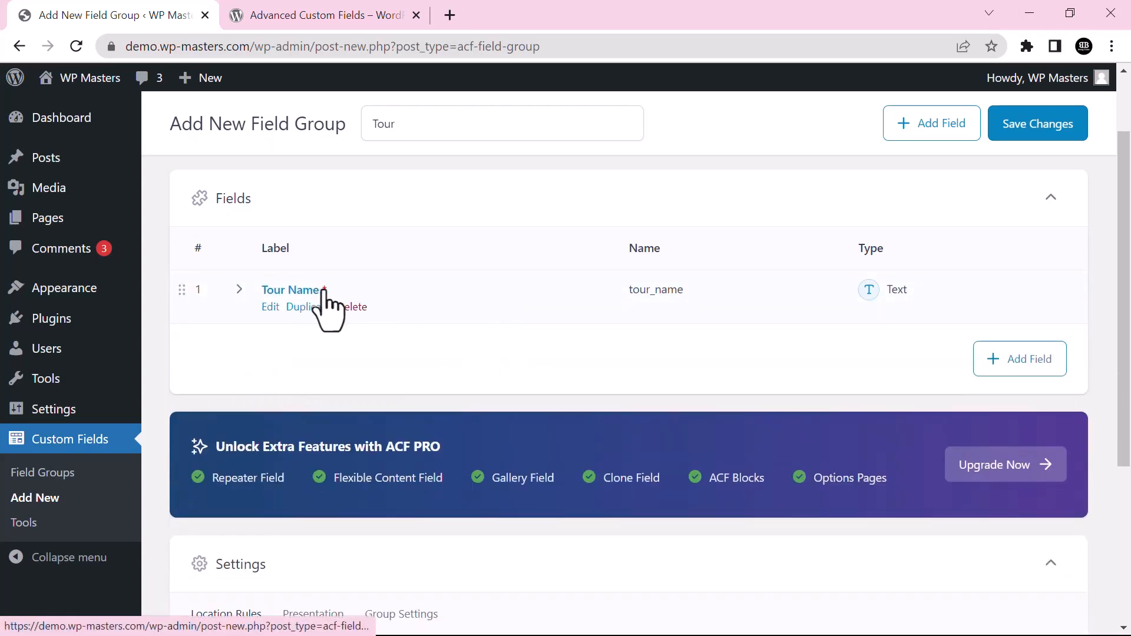
pyautogui.click(1019, 359)
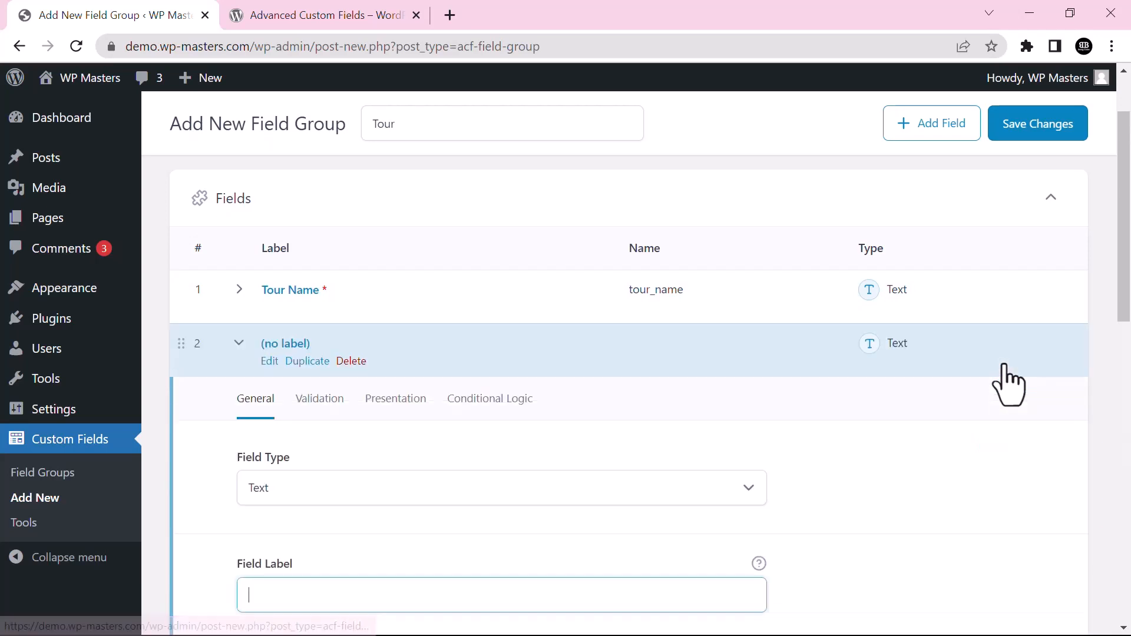
# Make the second field a Text Area labelled 'Tour Description', named tour_description
pyautogui.click(318, 498)
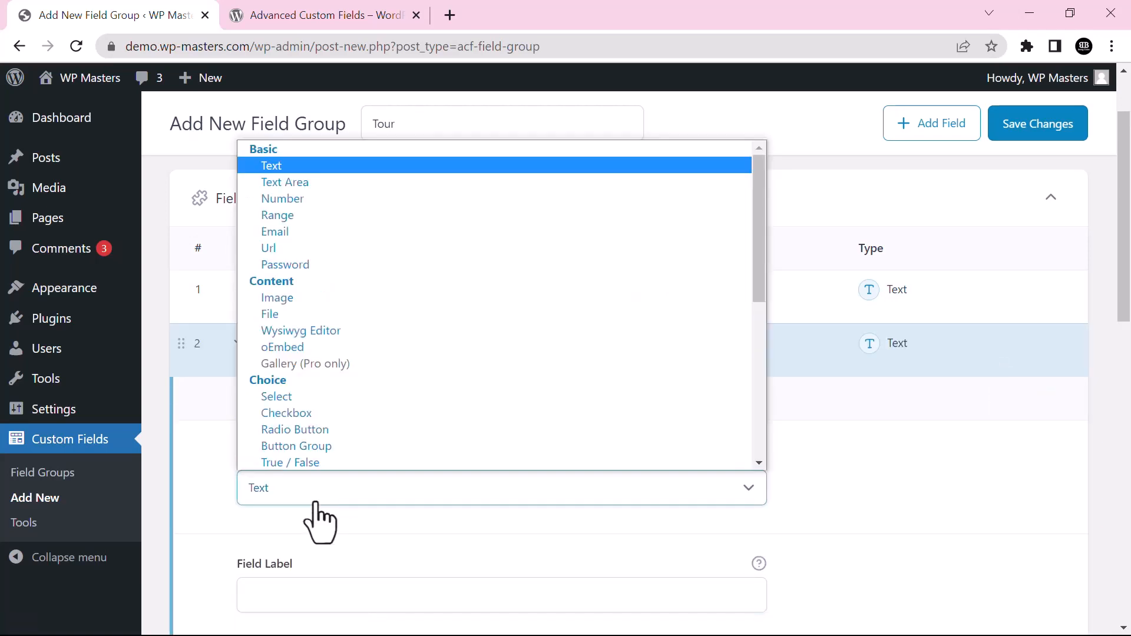
pyautogui.click(306, 169)
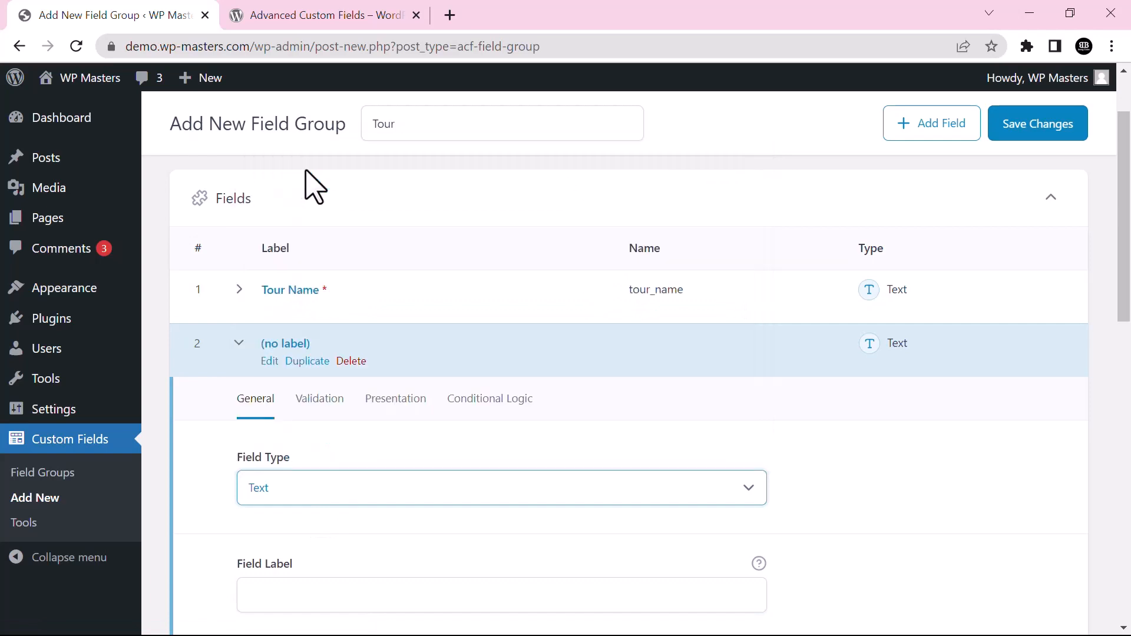
pyautogui.scroll(-3, 1052, 223)
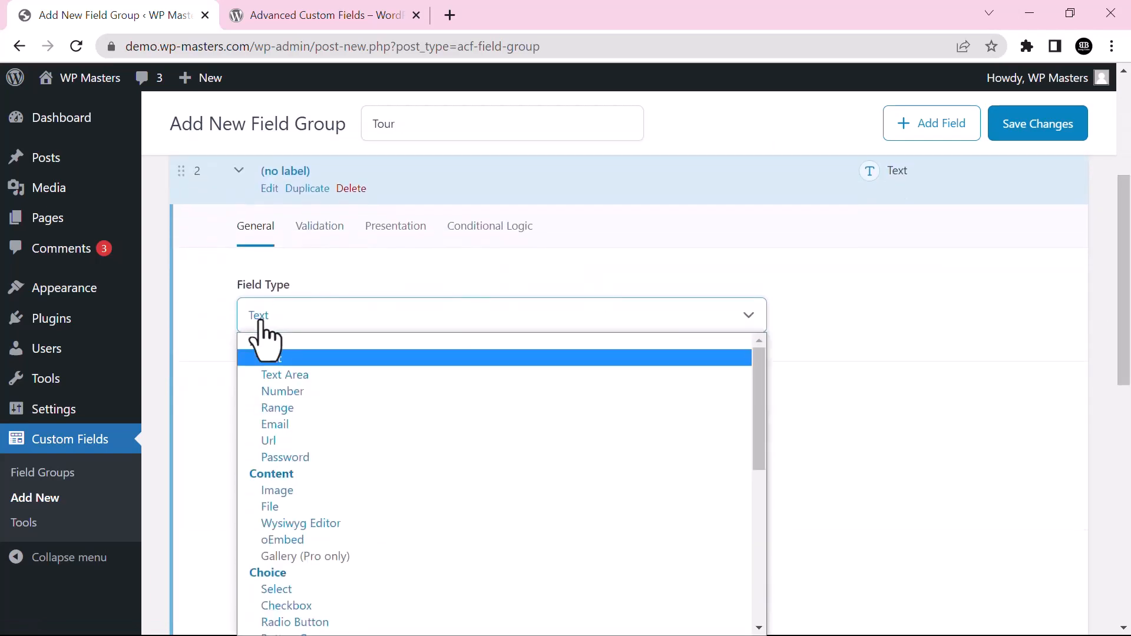
pyautogui.click(272, 318)
pyautogui.click(285, 376)
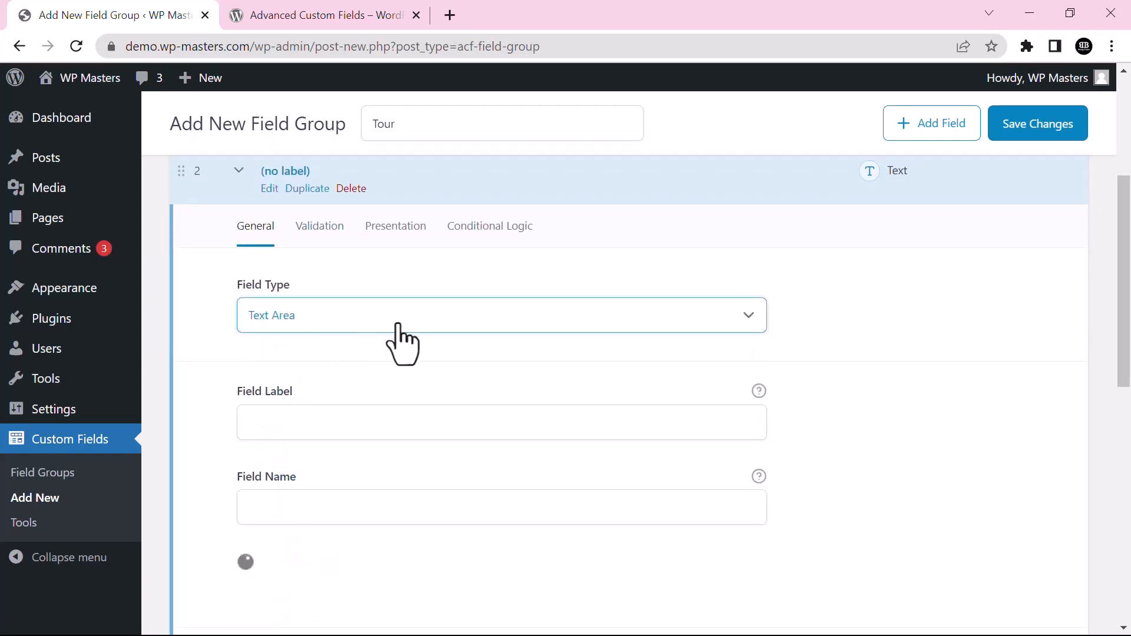
pyautogui.click(417, 428)
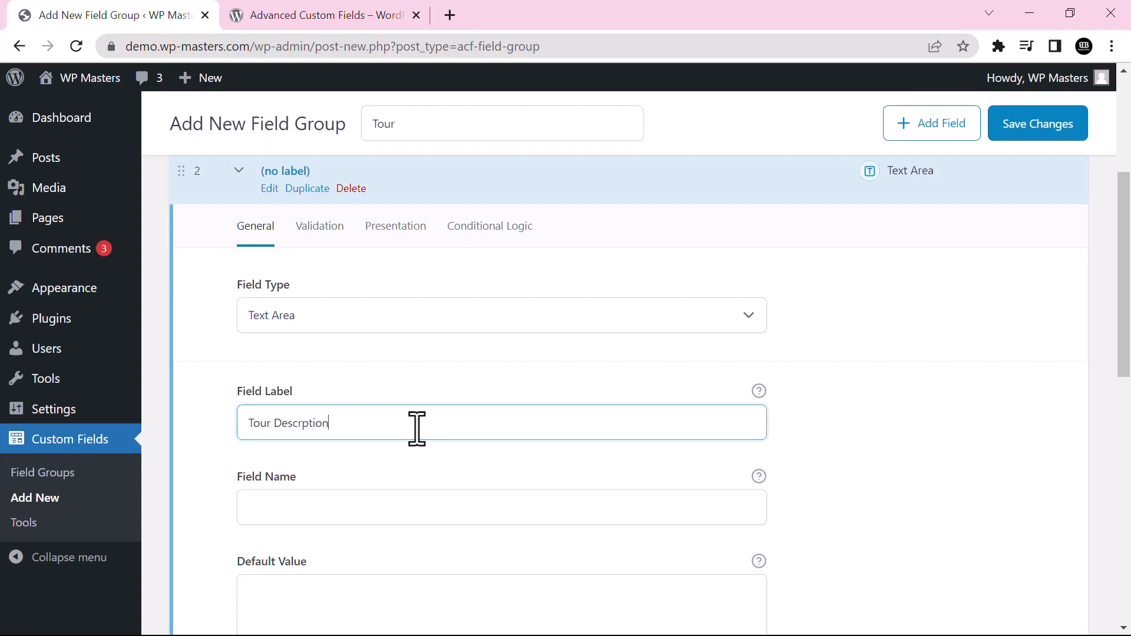
pyautogui.click(304, 424)
pyautogui.scroll(-2, 838, 399)
pyautogui.click(341, 367)
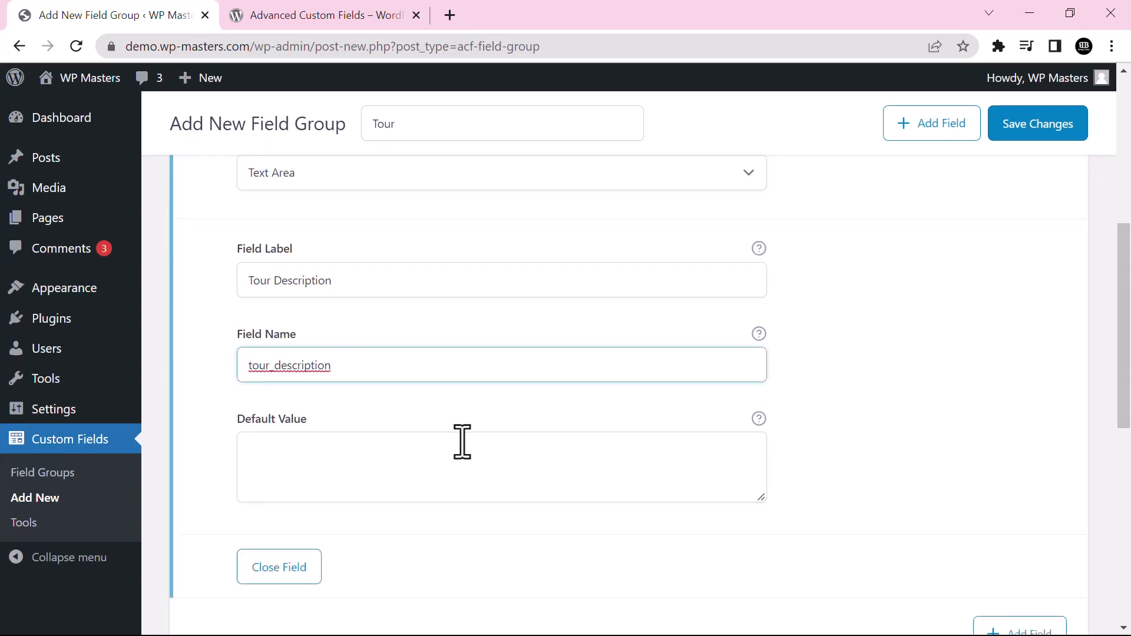
# Mark Tour Description as required and collapse its settings
pyautogui.scroll(-2, 1035, 352)
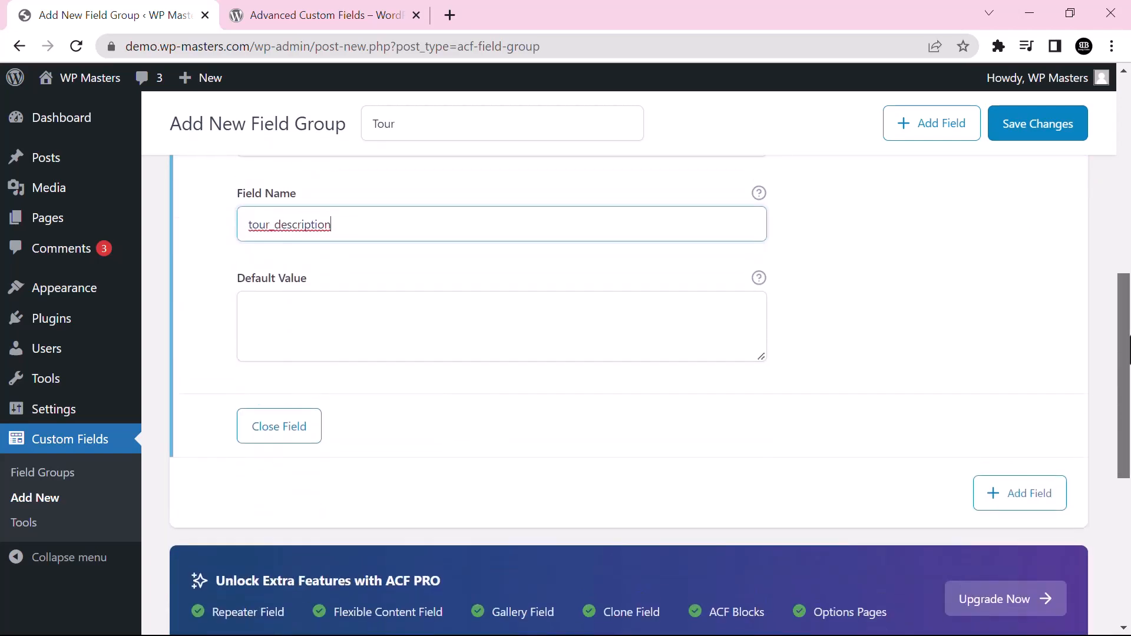
pyautogui.scroll(6, 319, 407)
pyautogui.click(319, 400)
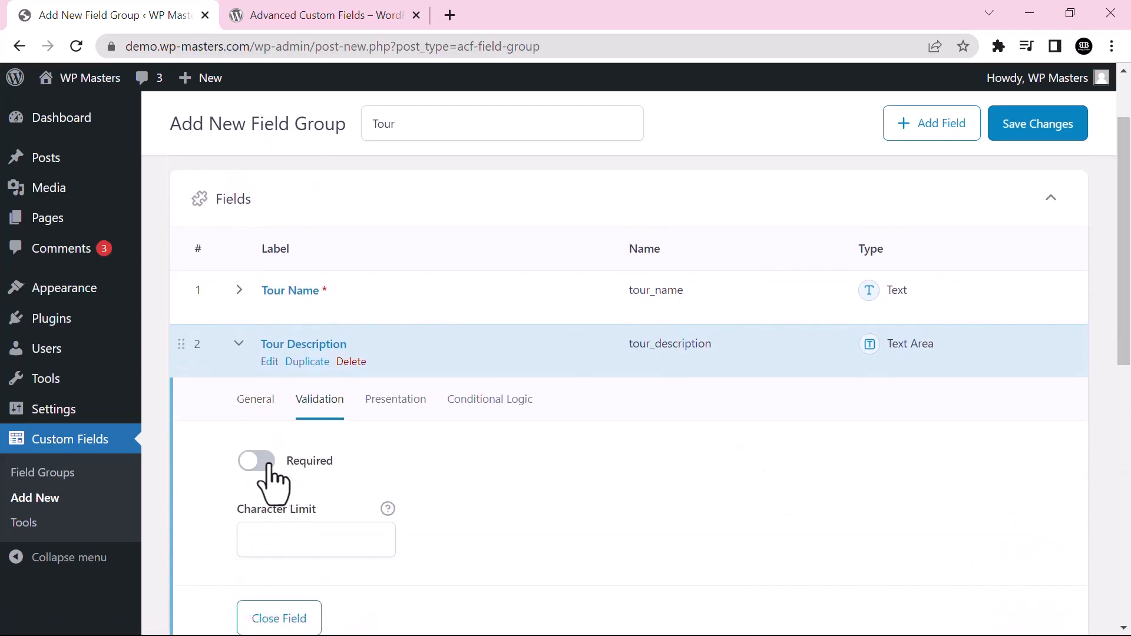
pyautogui.click(239, 346)
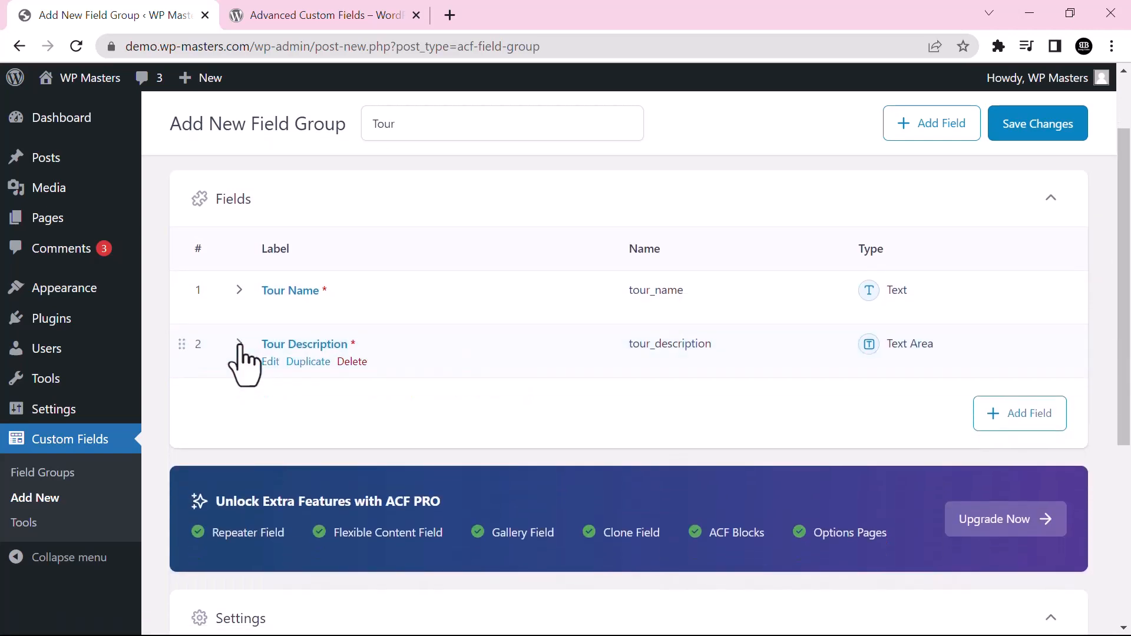
# Add a third, Number-type field to the Tour group and give it a label and auto-filled name
pyautogui.click(1007, 423)
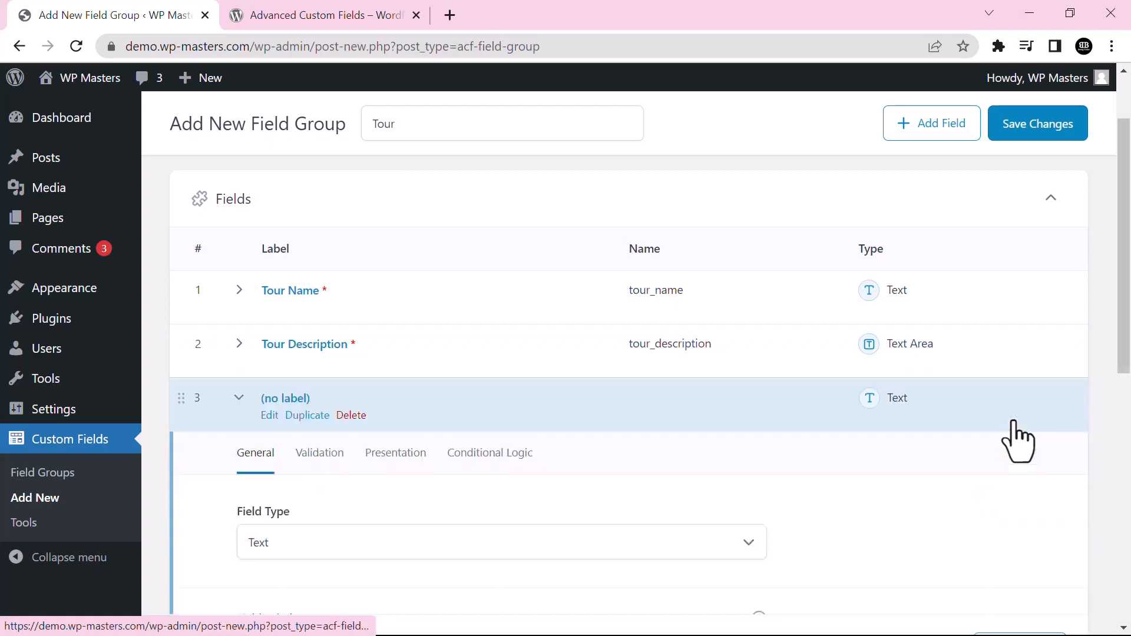
pyautogui.click(313, 523)
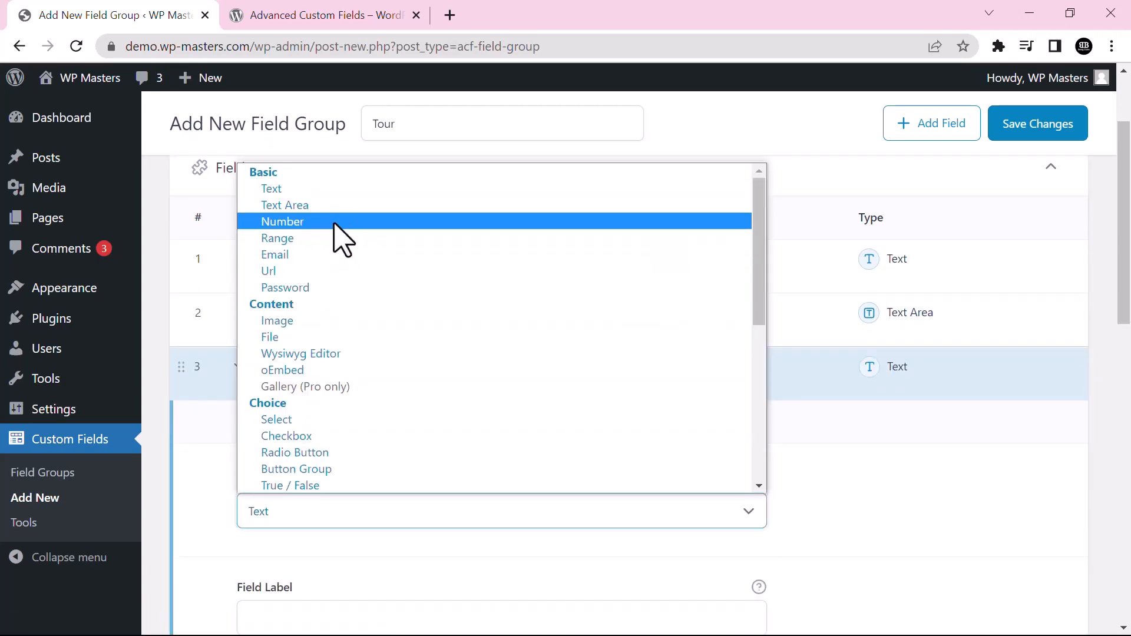
pyautogui.click(333, 223)
pyautogui.scroll(-3, 628, 354)
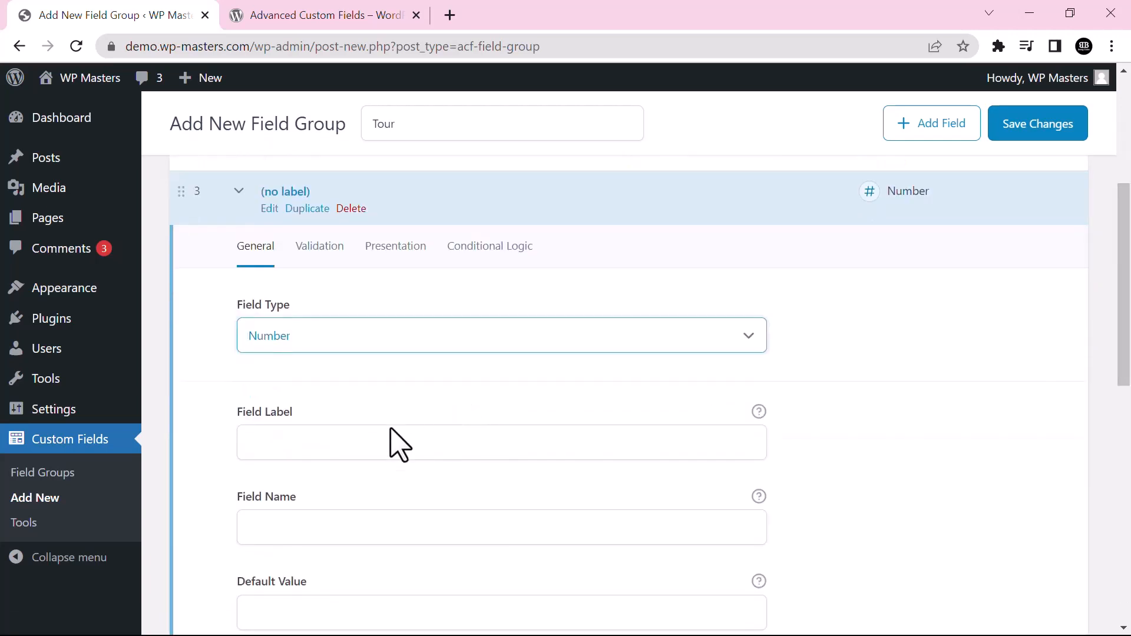
pyautogui.click(370, 442)
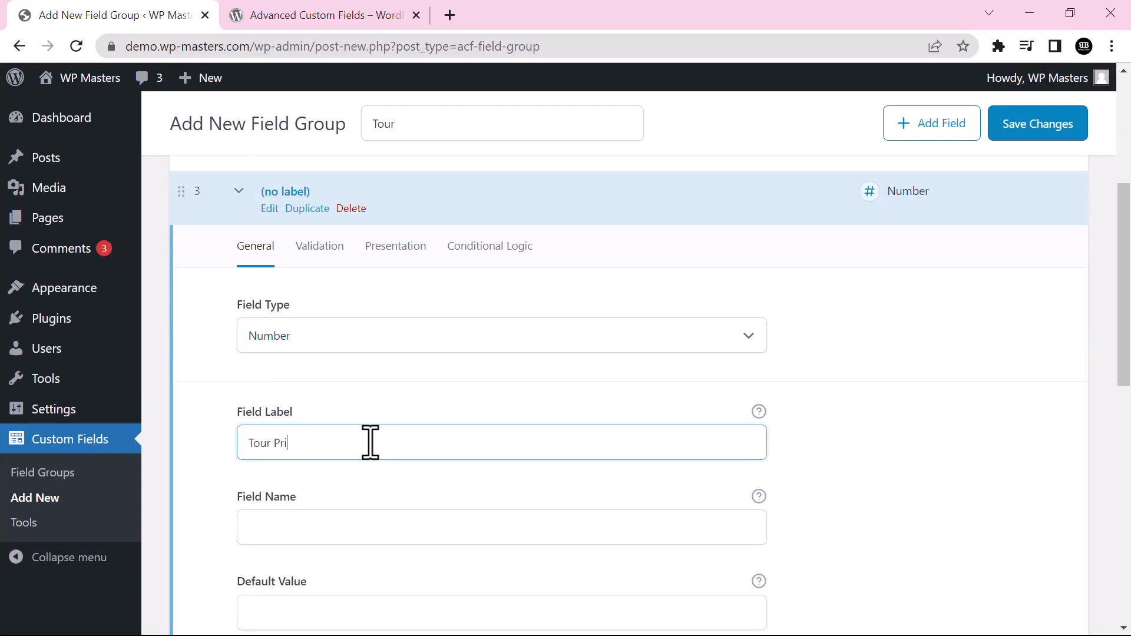
pyautogui.scroll(-3, 970, 327)
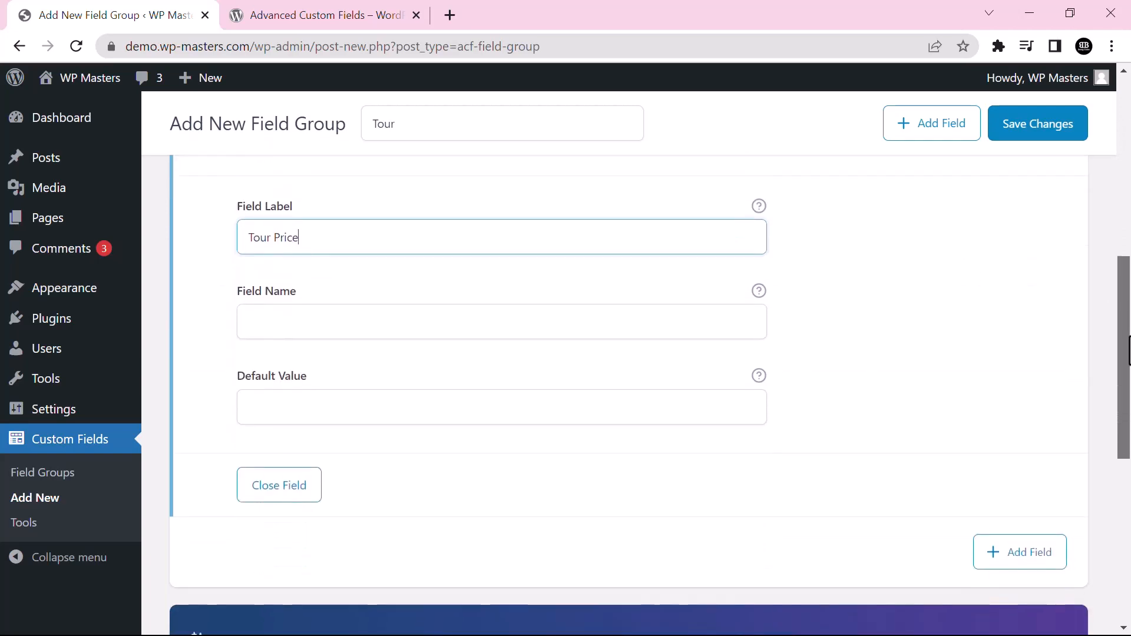
pyautogui.click(371, 323)
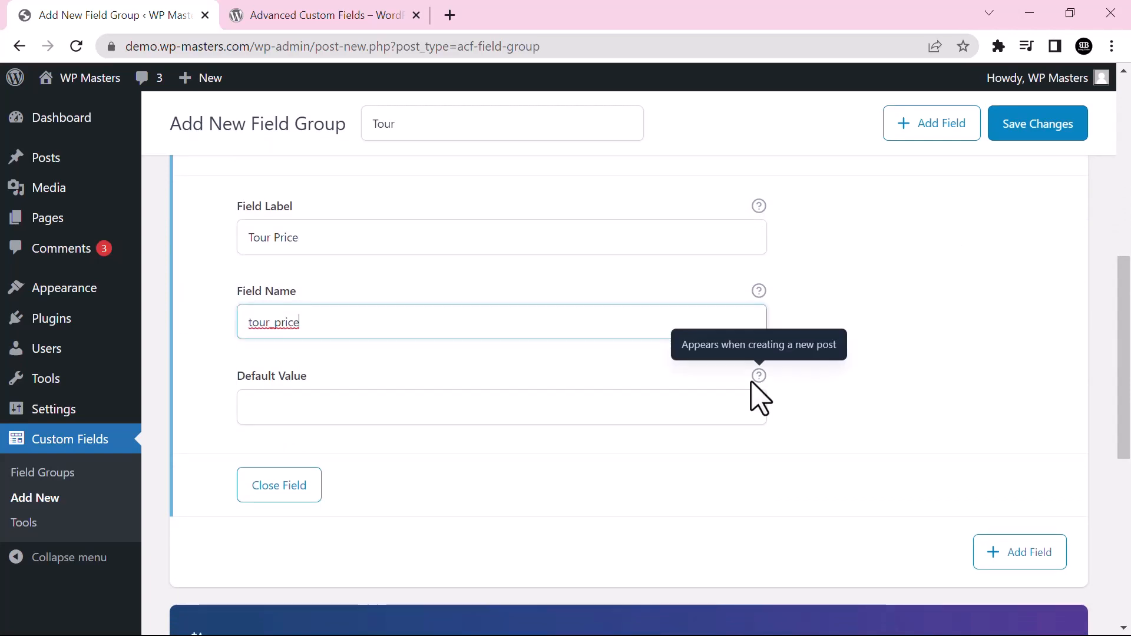
pyautogui.scroll(-2, 1126, 449)
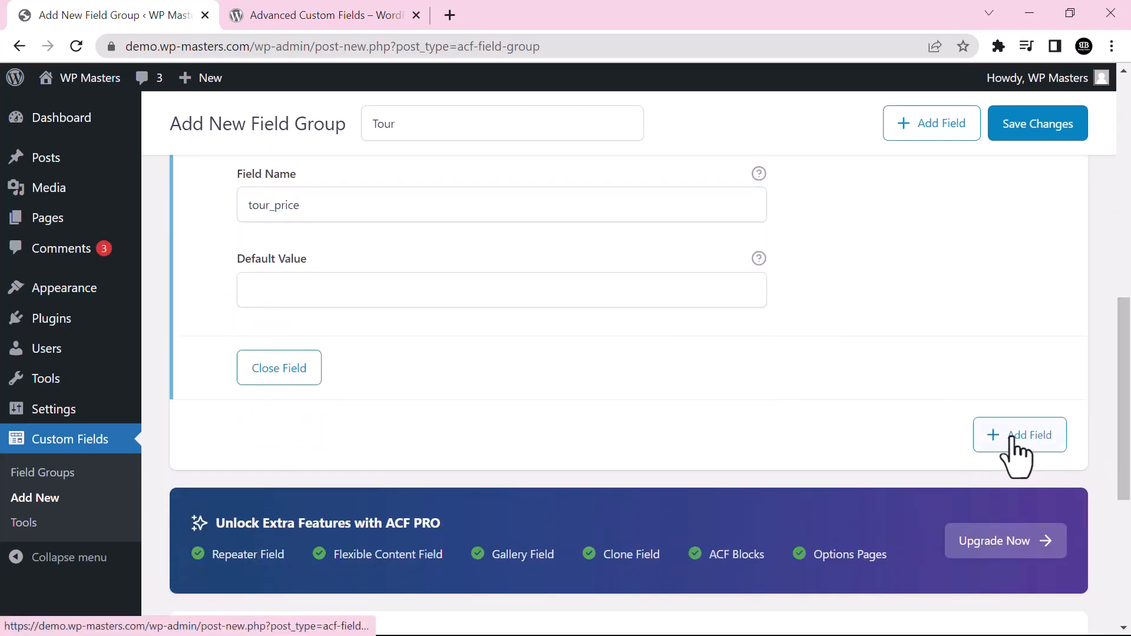
# Add a fourth field of type Image labelled 'Tour Image', named tour_image
pyautogui.click(1015, 449)
pyautogui.click(374, 268)
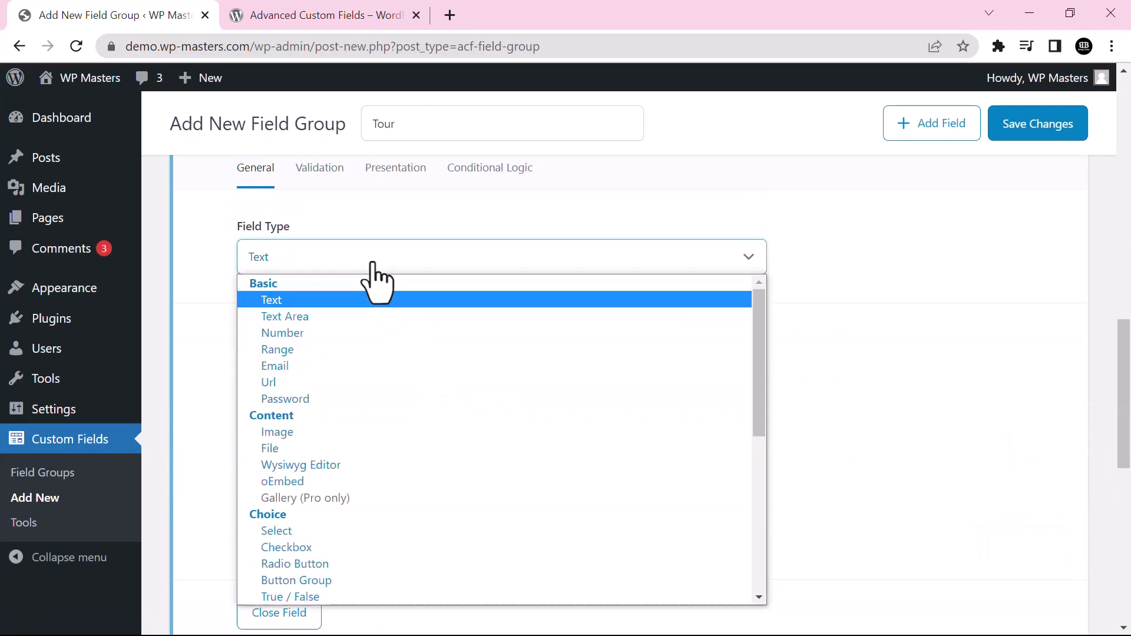
pyautogui.click(304, 438)
pyautogui.click(338, 361)
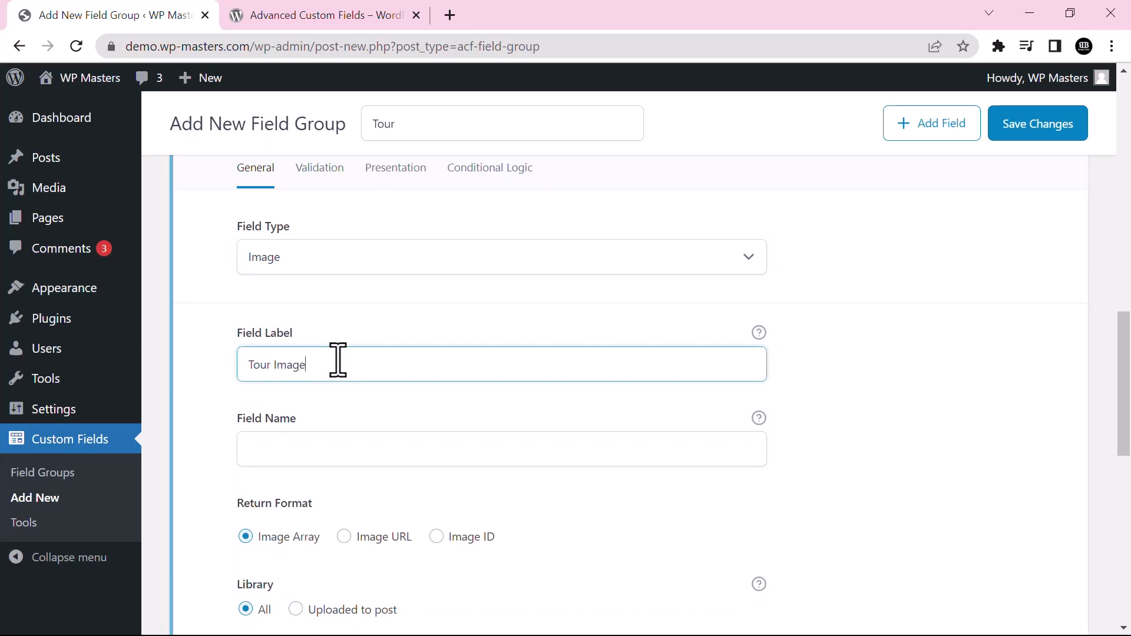
pyautogui.click(408, 456)
pyautogui.scroll(-4, 1113, 382)
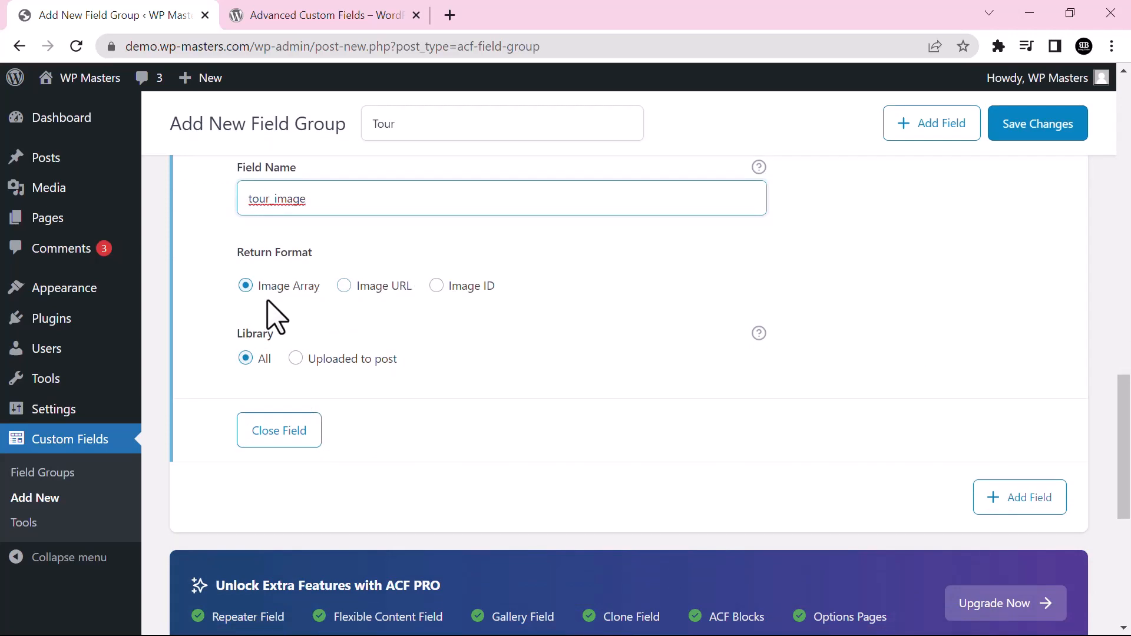
pyautogui.scroll(-3, 1128, 300)
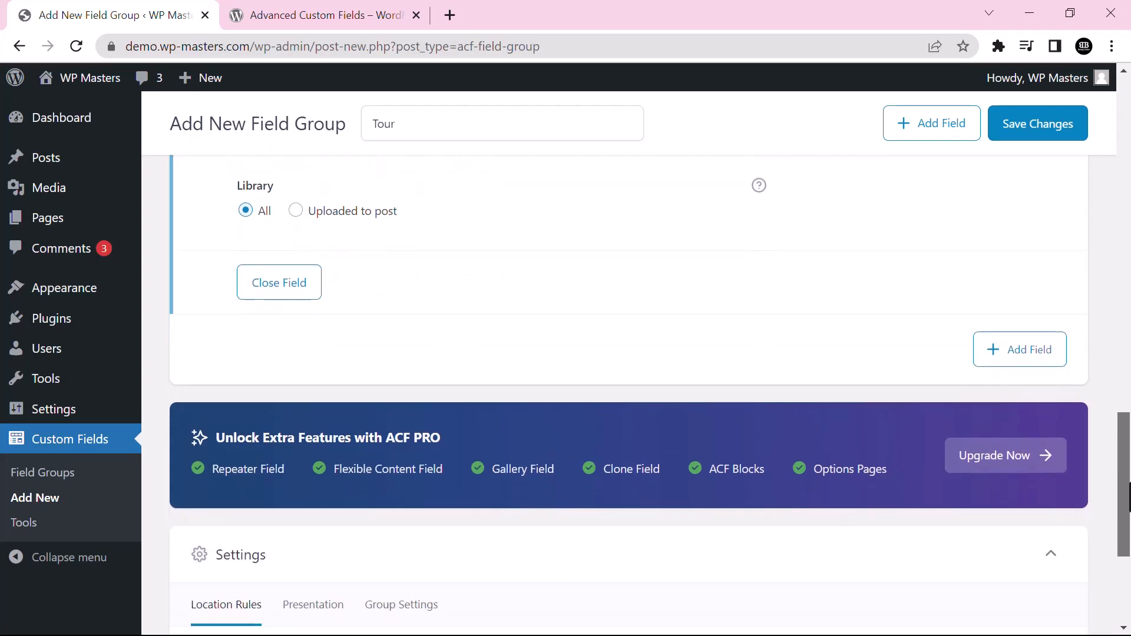
pyautogui.scroll(12, 1127, 301)
pyautogui.scroll(-15, 1020, 349)
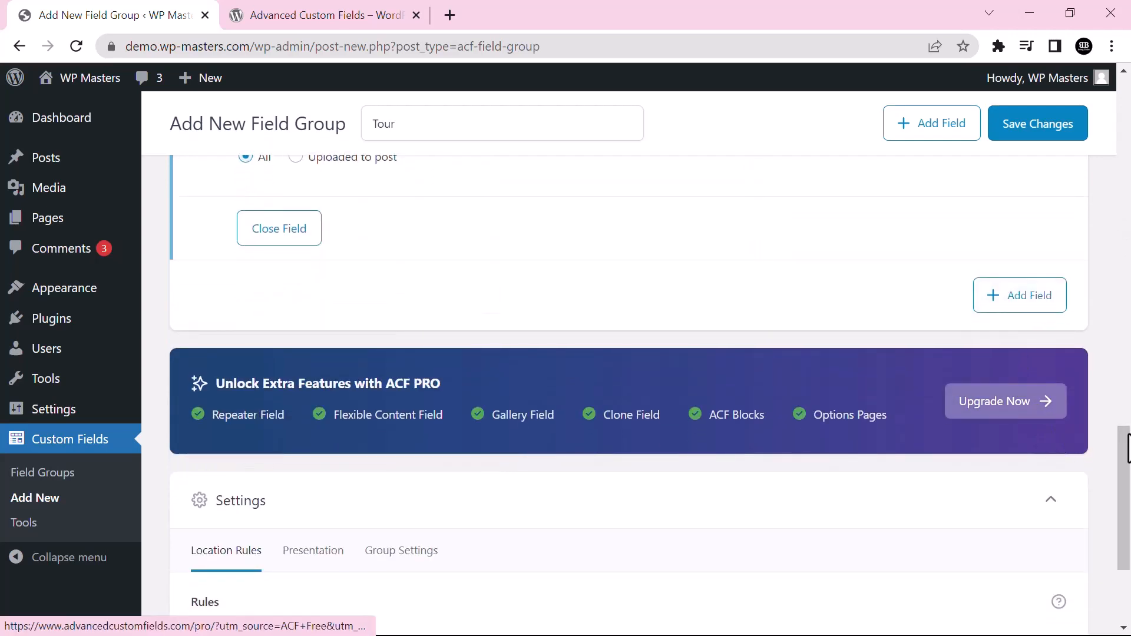
pyautogui.scroll(-3, 1126, 530)
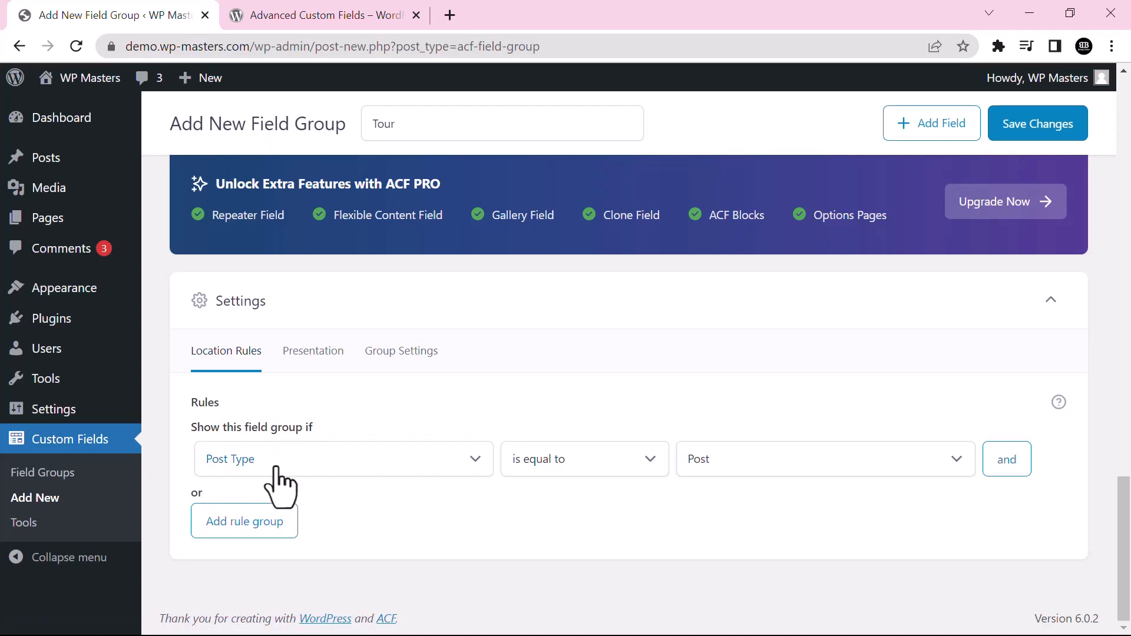
pyautogui.click(842, 458)
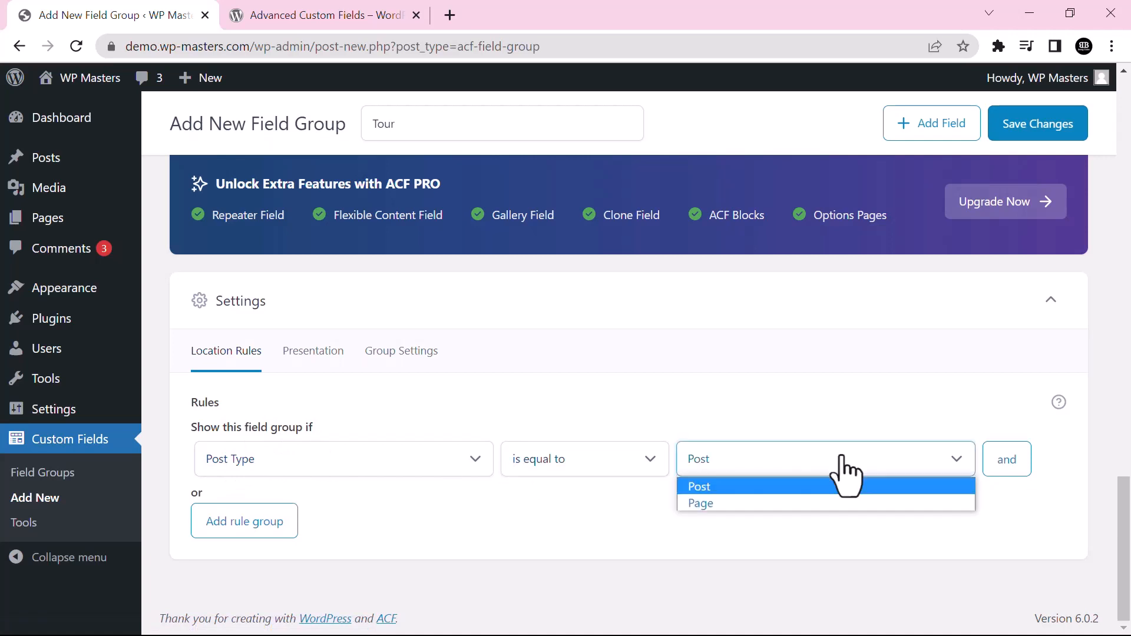
pyautogui.click(737, 486)
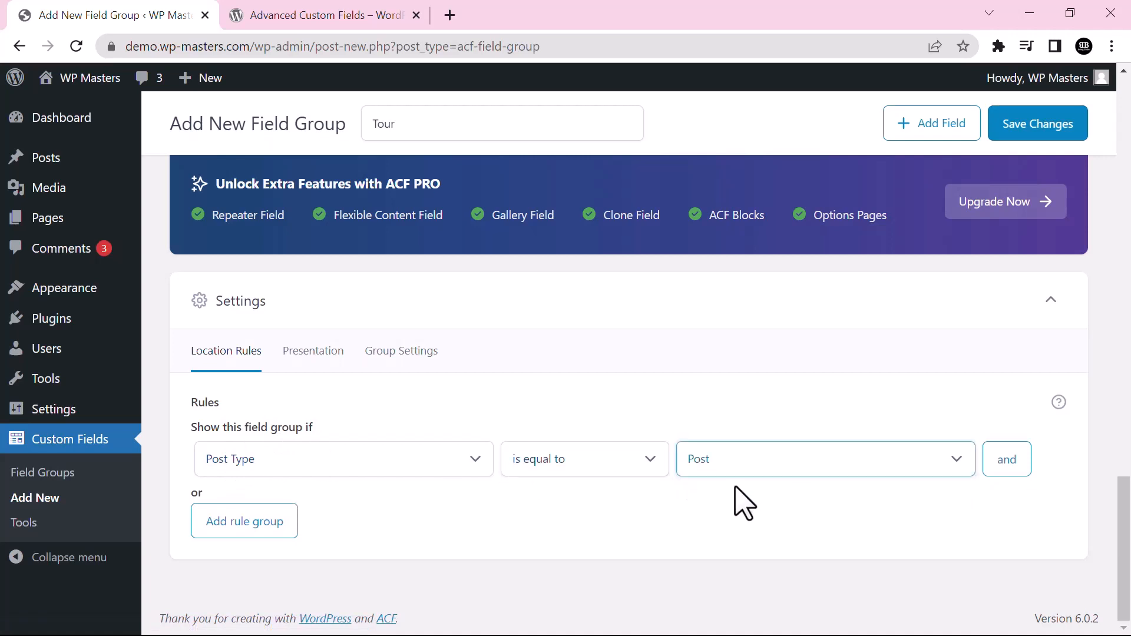
pyautogui.click(1002, 479)
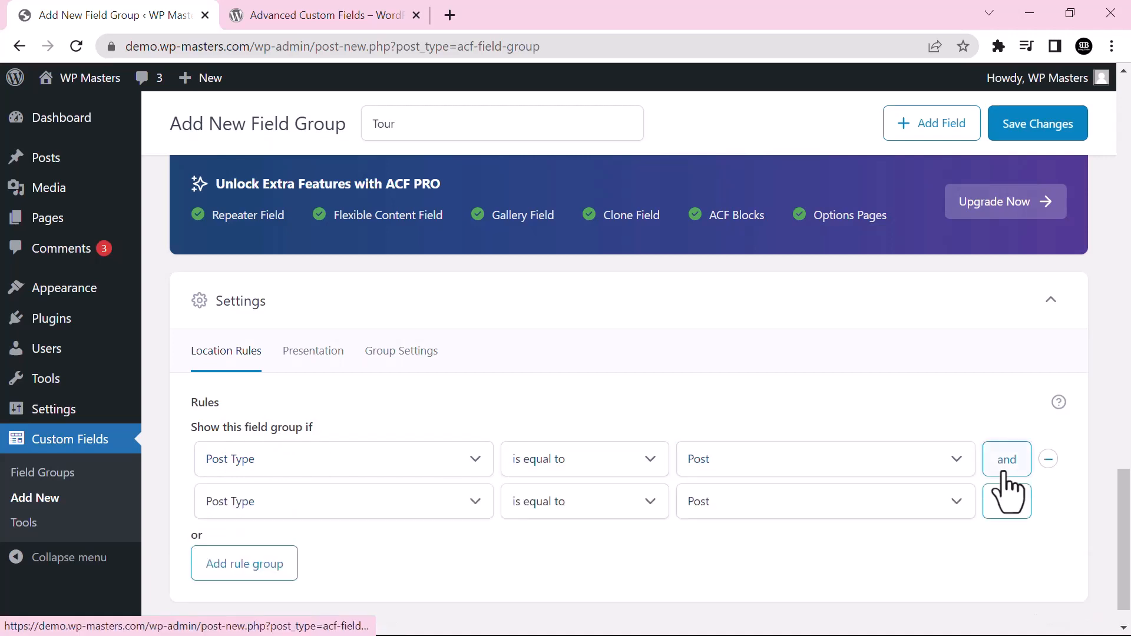
pyautogui.click(828, 512)
pyautogui.click(745, 545)
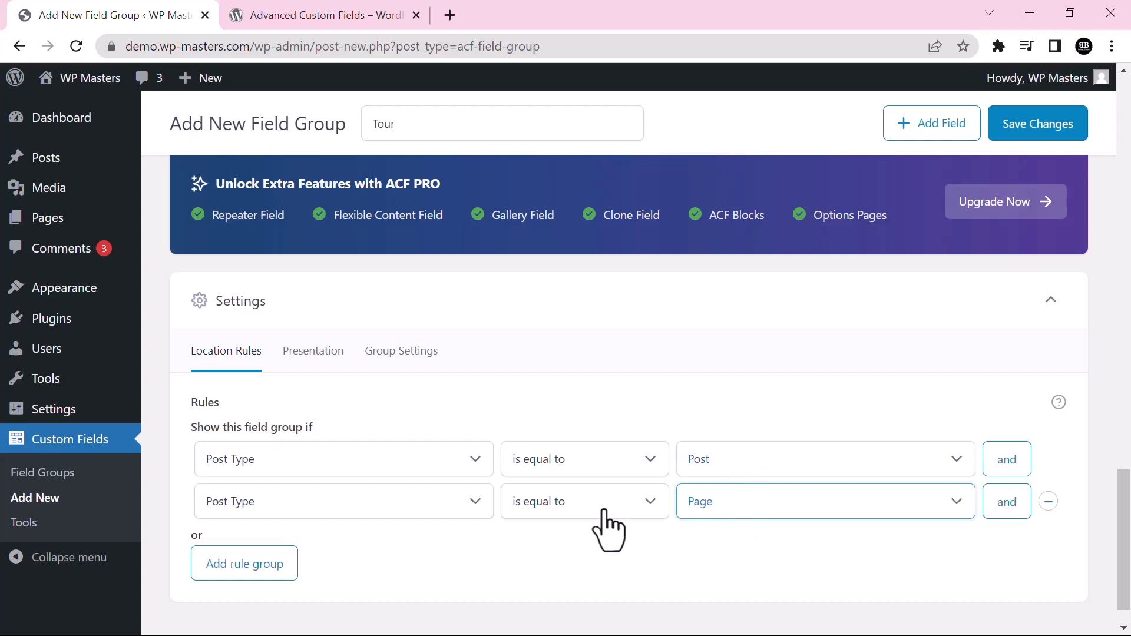
pyautogui.click(1049, 502)
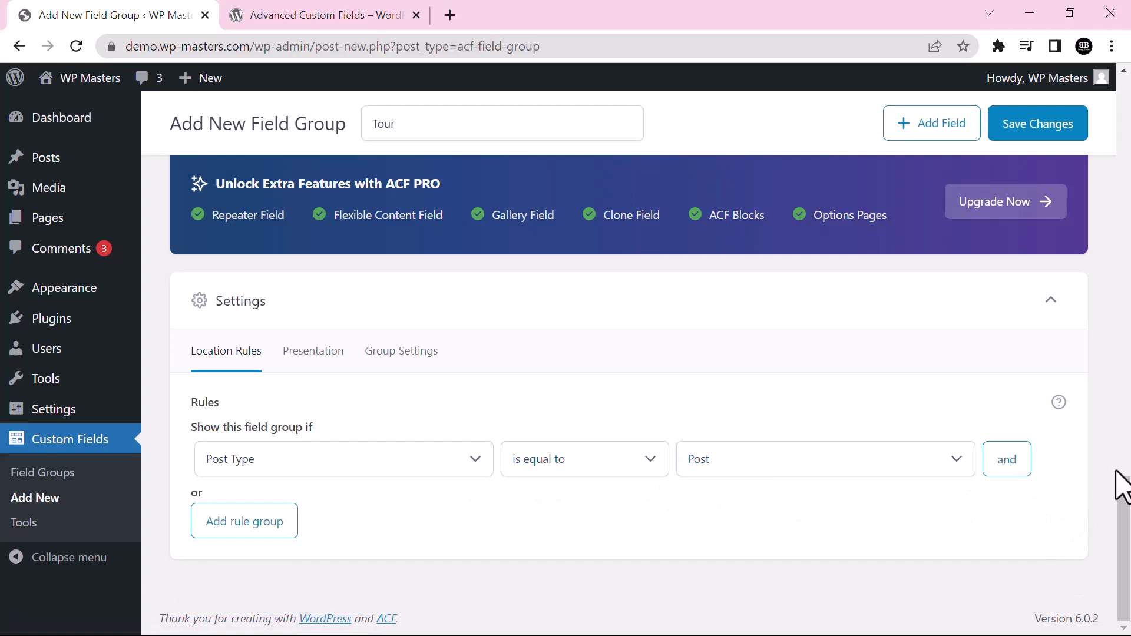
# Save the four-field Tour group and begin a new post from Posts > Add New
pyautogui.moveTo(1124, 547); pyautogui.dragTo(1123, 149)
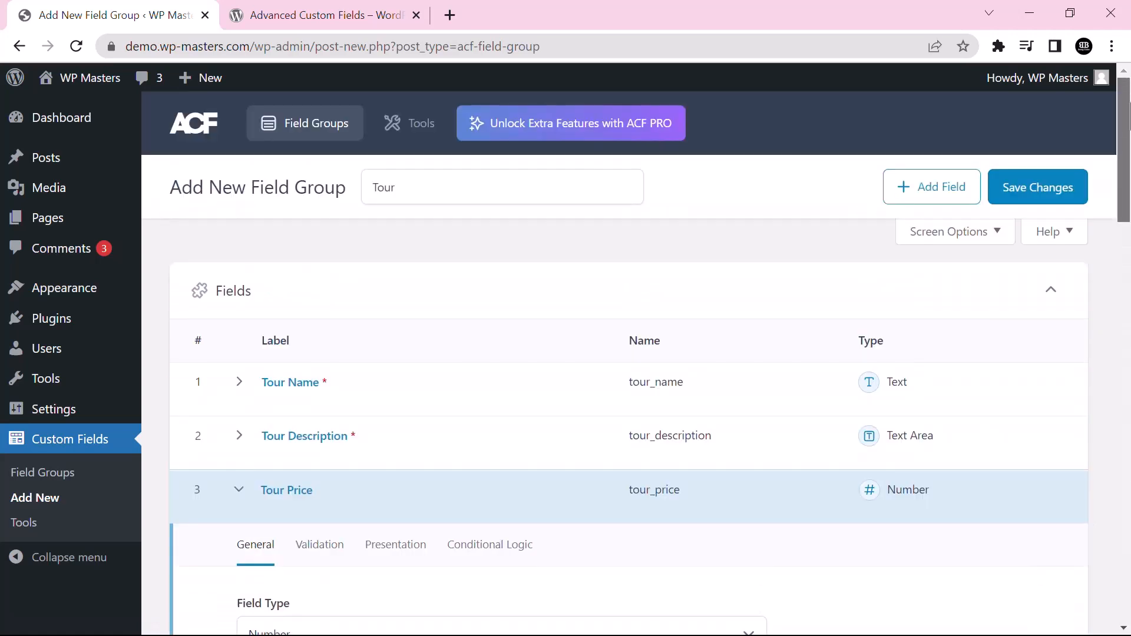
pyautogui.click(1029, 188)
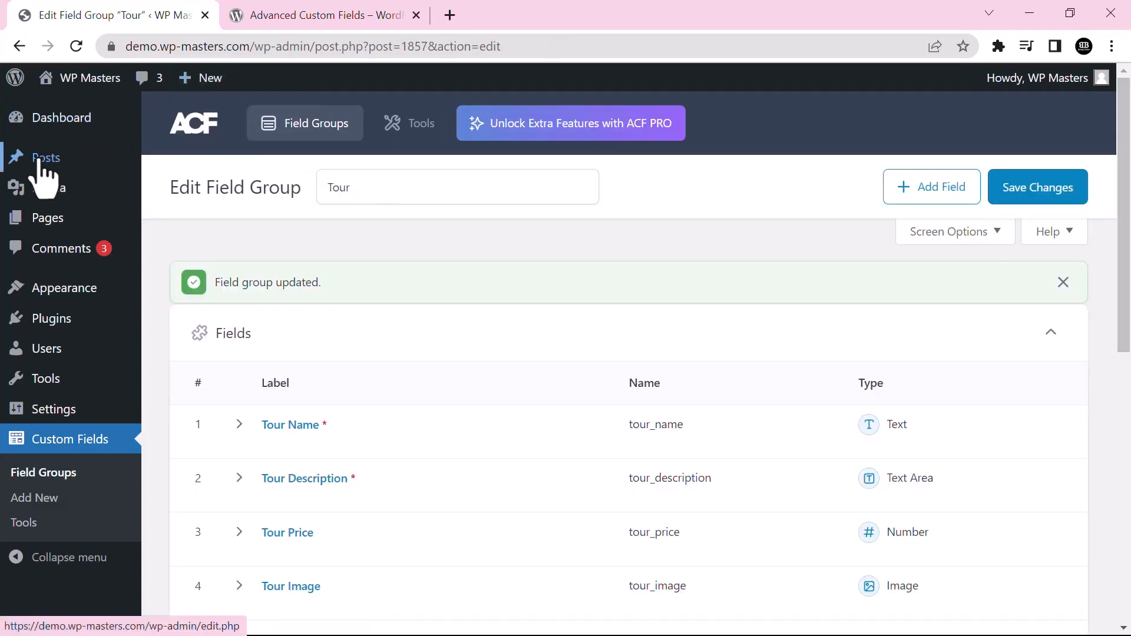
pyautogui.moveTo(40, 159)
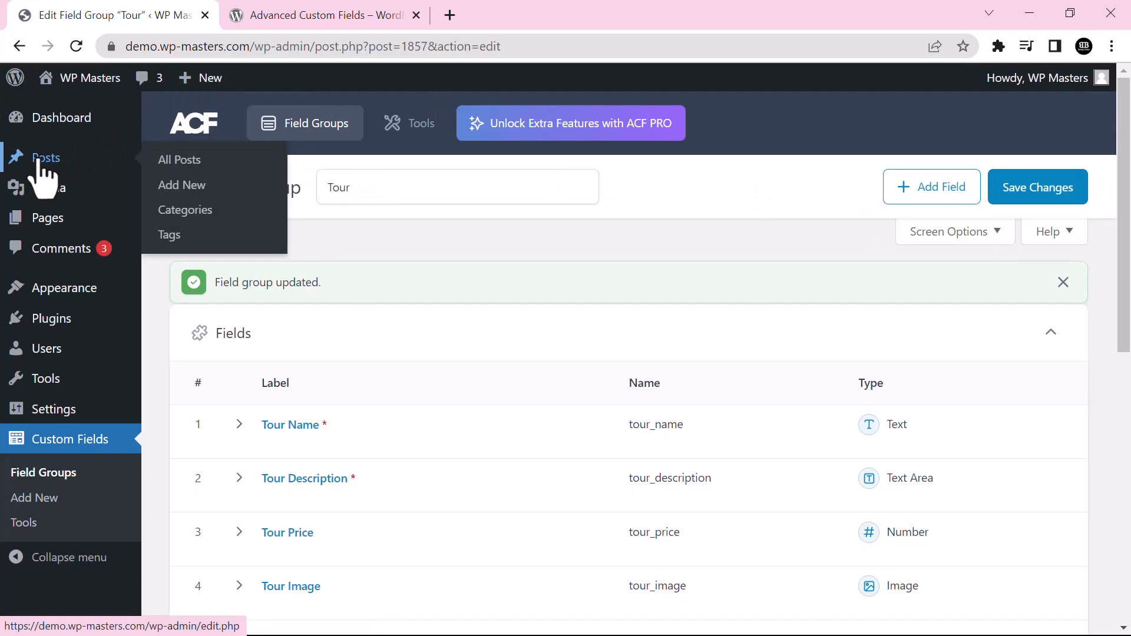
pyautogui.click(189, 189)
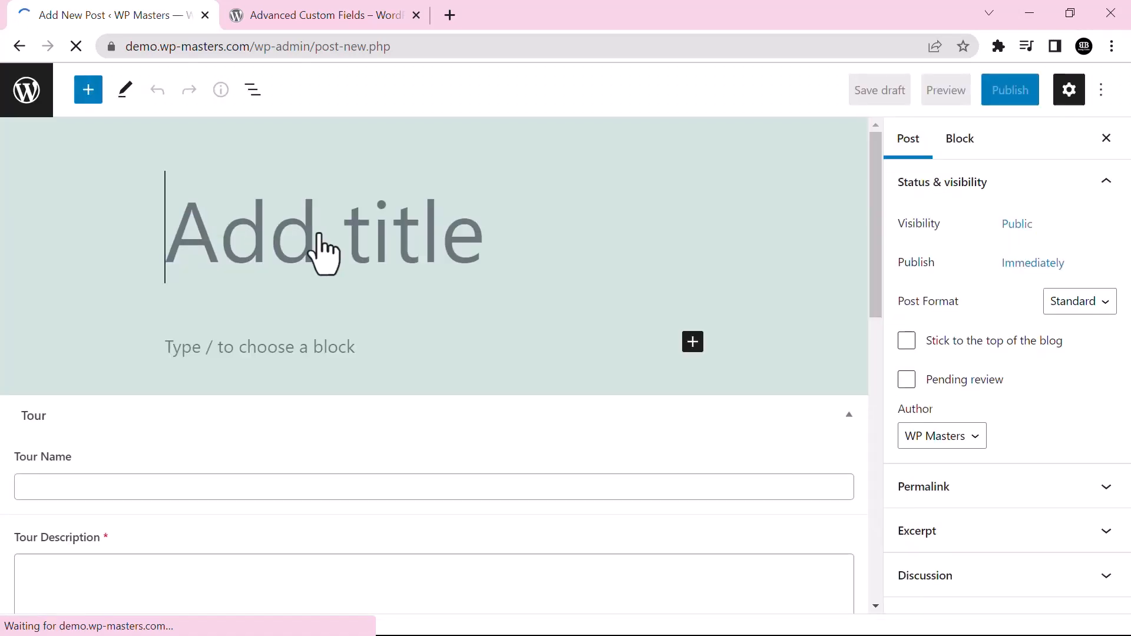
# Title the new post 'Tour', correcting the typos
pyautogui.write('TOur')
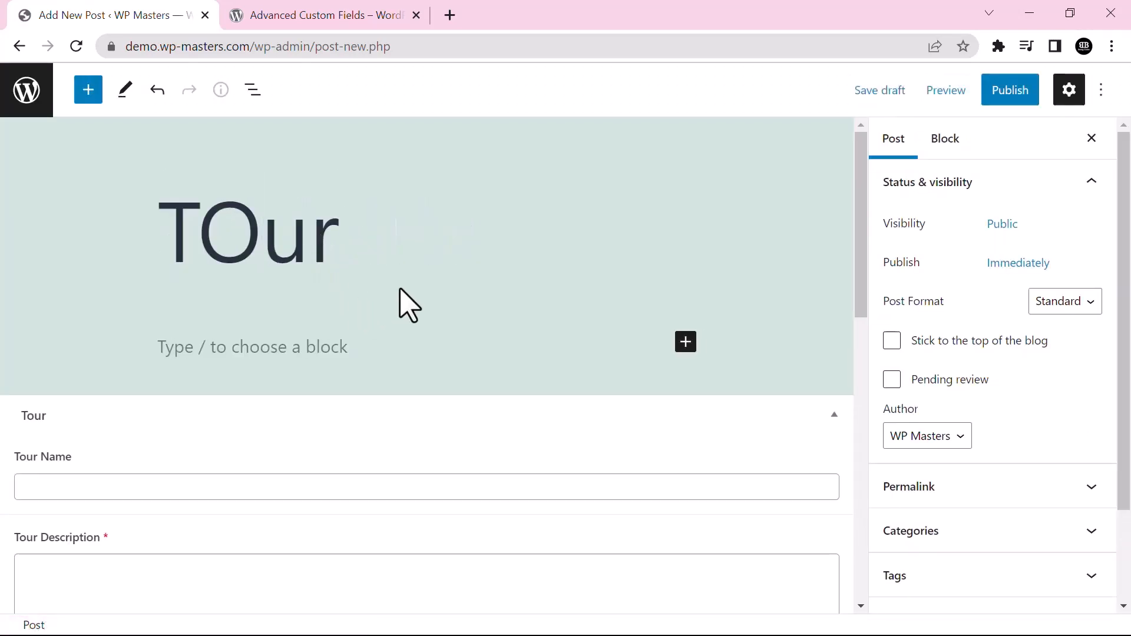
pyautogui.press('BackSpace')
pyautogui.press('BackSpace')
pyautogui.press('BackSpace')
pyautogui.write('out')
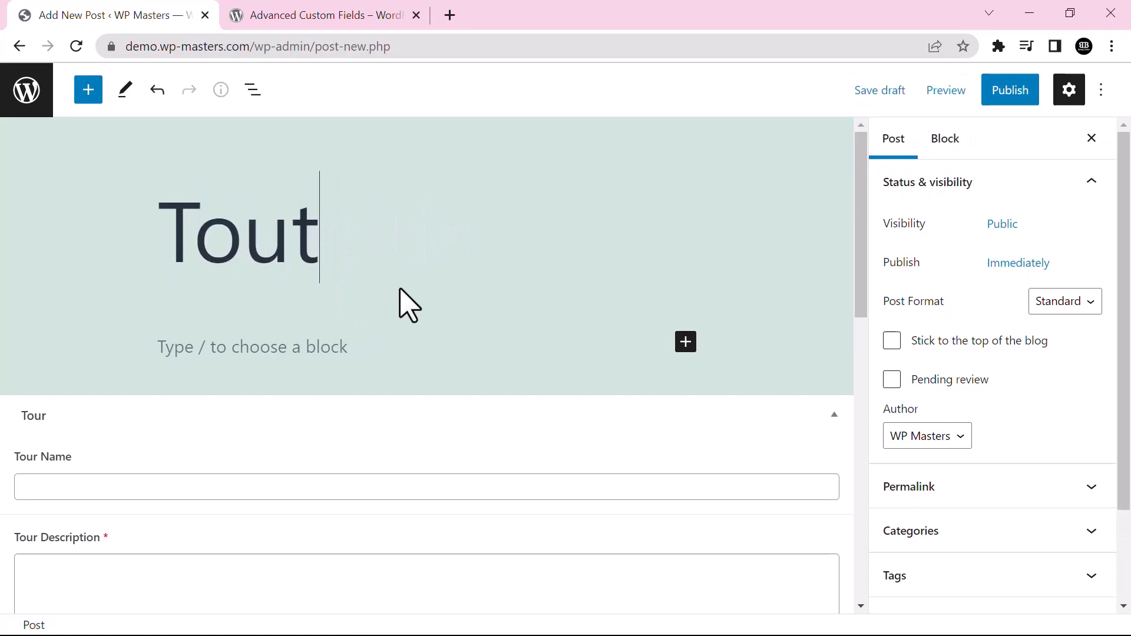
pyautogui.press('BackSpace')
pyautogui.press('BackSpace')
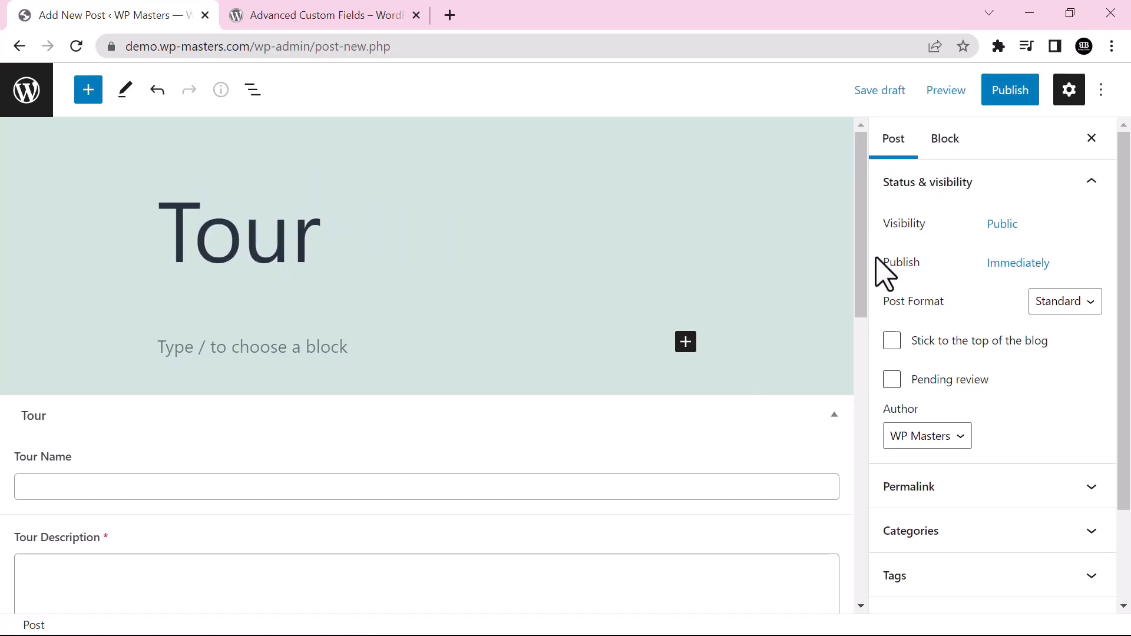
pyautogui.moveTo(861, 274); pyautogui.dragTo(863, 320)
# Enter 'Demo Tour' as Tour Name and 'this is a demo tour' as Tour Description
pyautogui.click(297, 357)
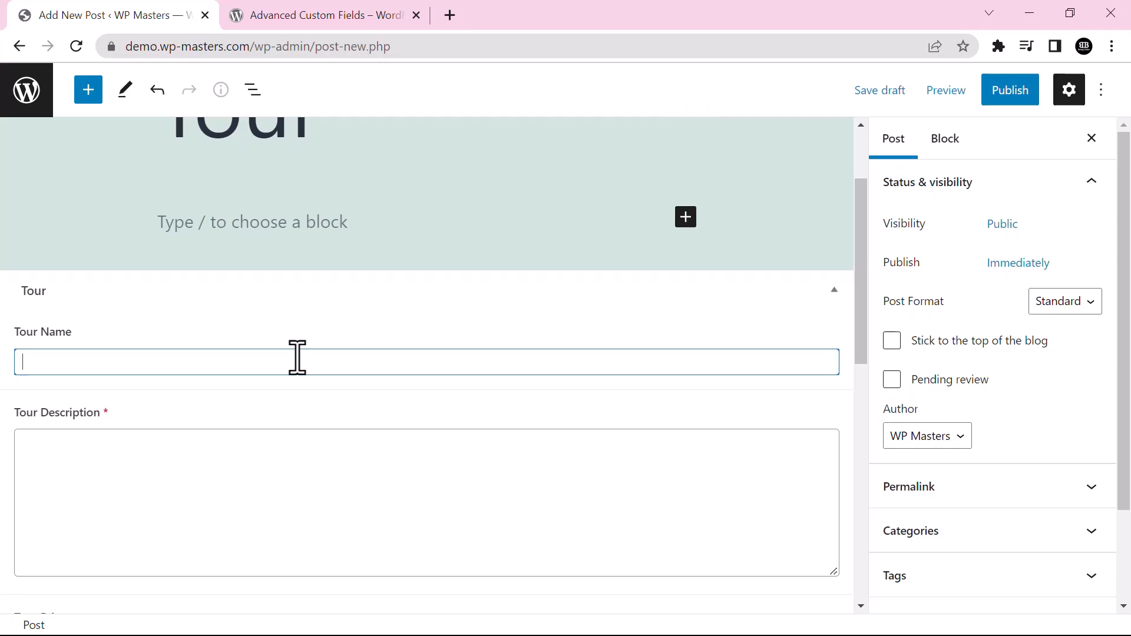
pyautogui.press('BackSpace')
pyautogui.write('Demo Tour')
pyautogui.click(191, 461)
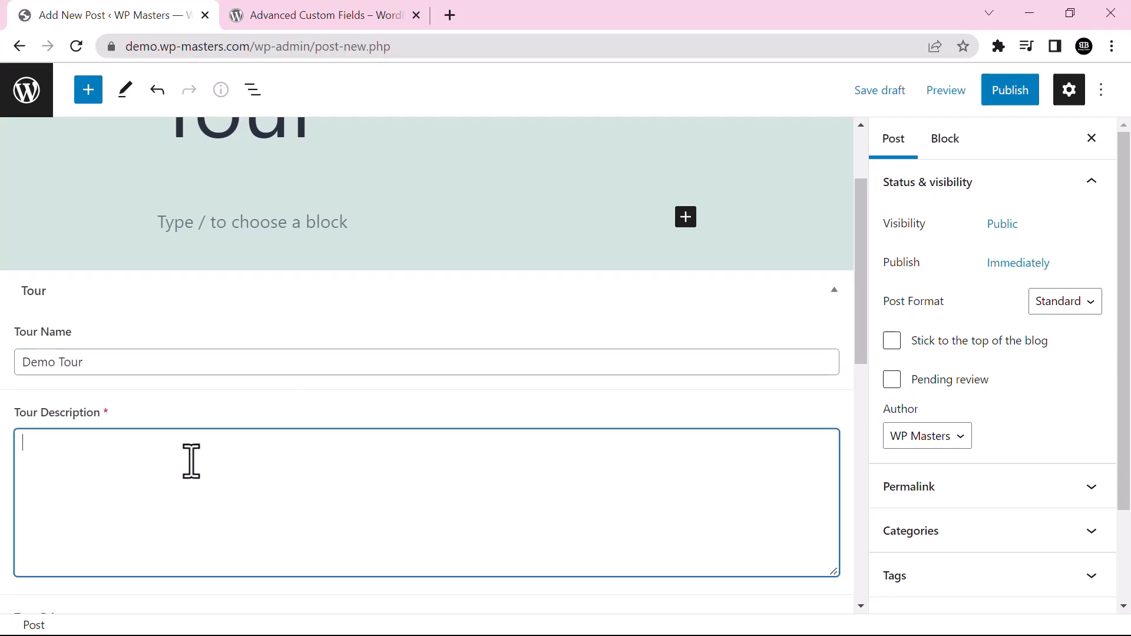
pyautogui.write('this is ')
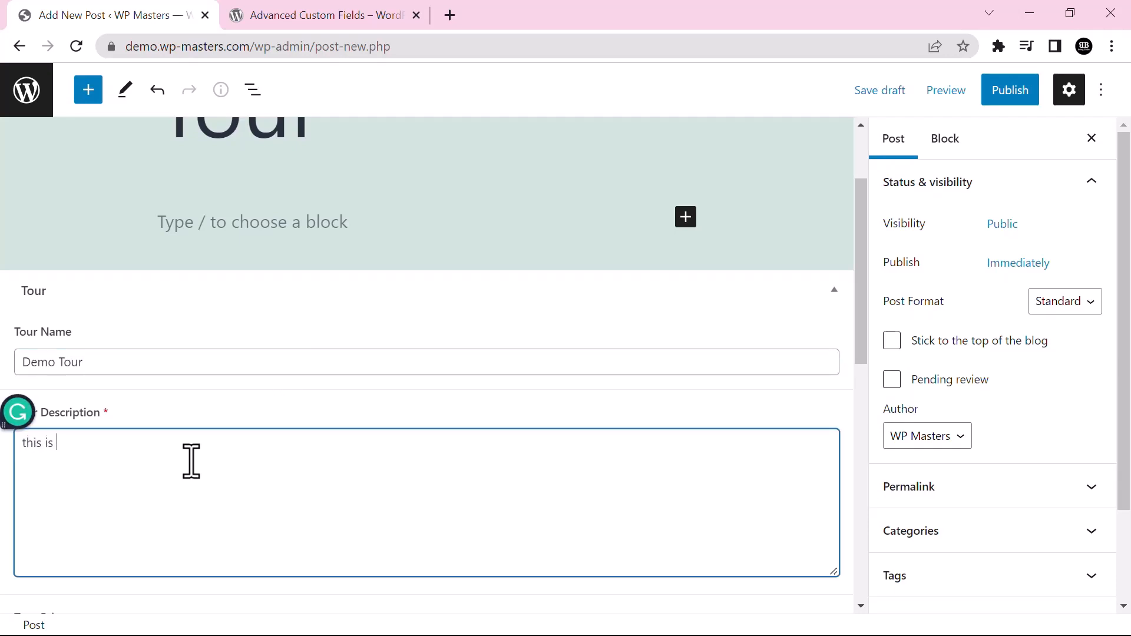
pyautogui.write('a demo tour')
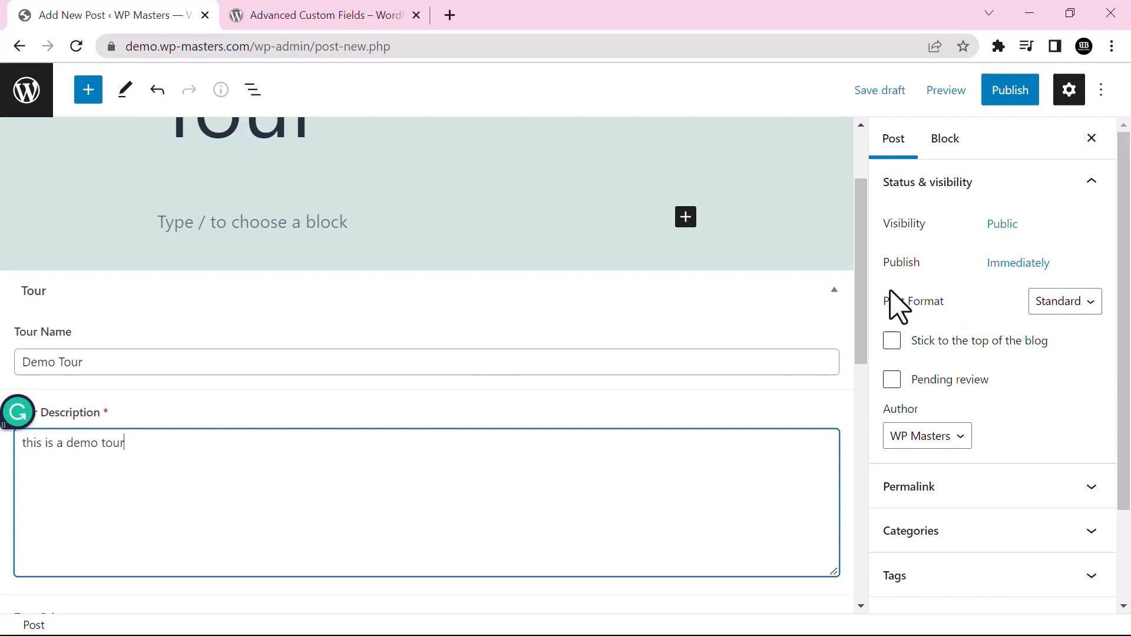
pyautogui.moveTo(865, 295); pyautogui.dragTo(867, 407)
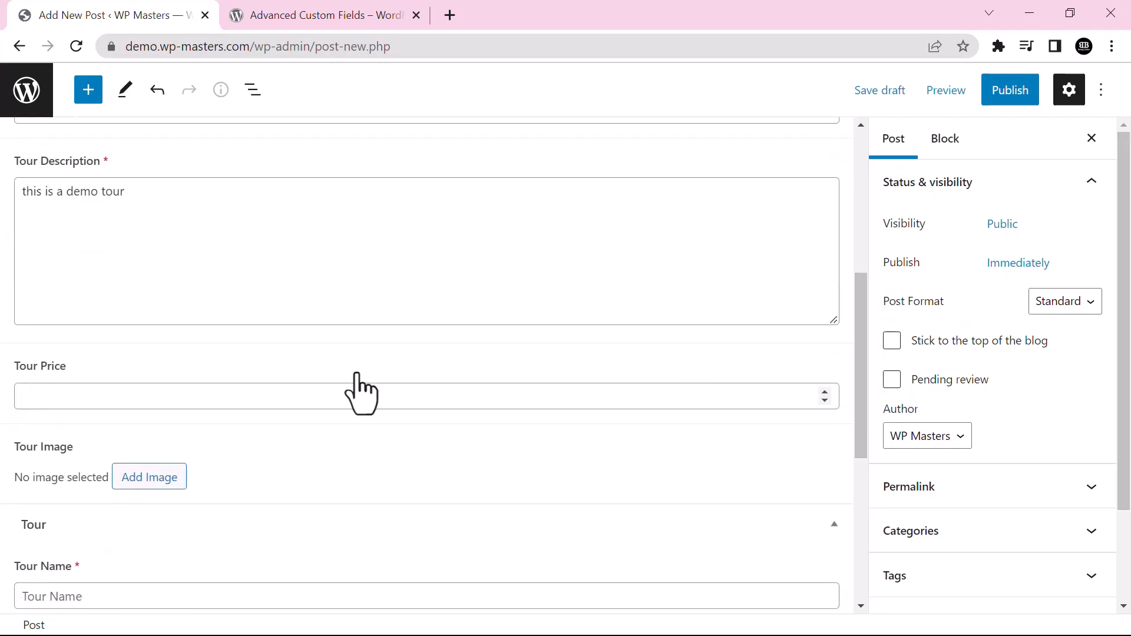
# Fill Tour Price with 1200 and pick the Big Sur beach photo from the Media Library for Tour Image
pyautogui.click(259, 395)
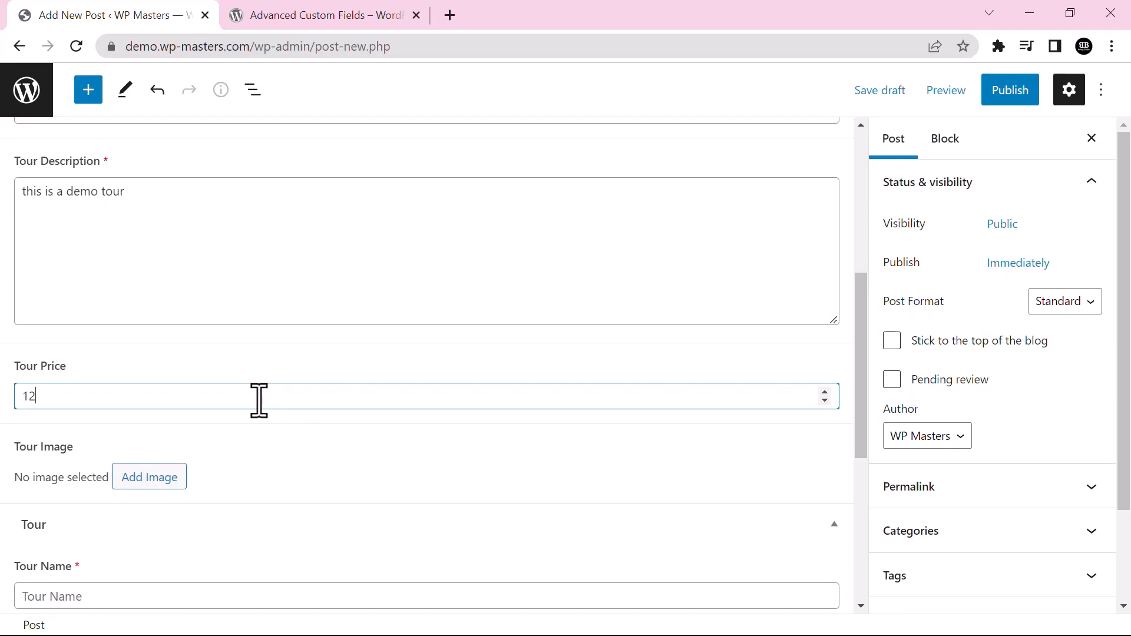
pyautogui.click(150, 477)
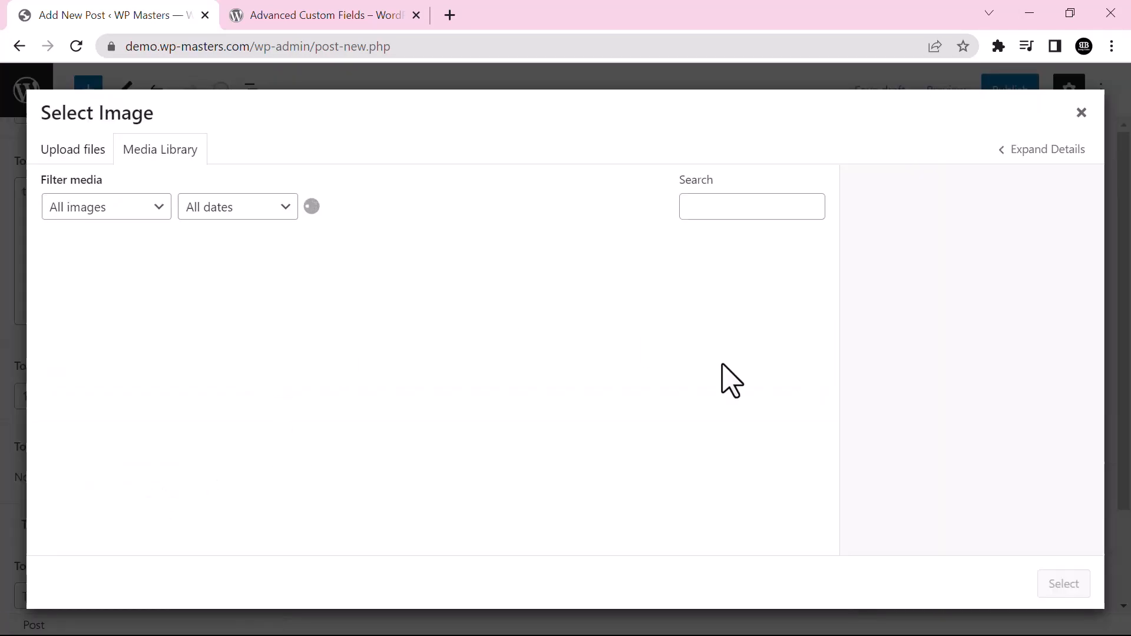
pyautogui.moveTo(833, 298); pyautogui.dragTo(831, 460)
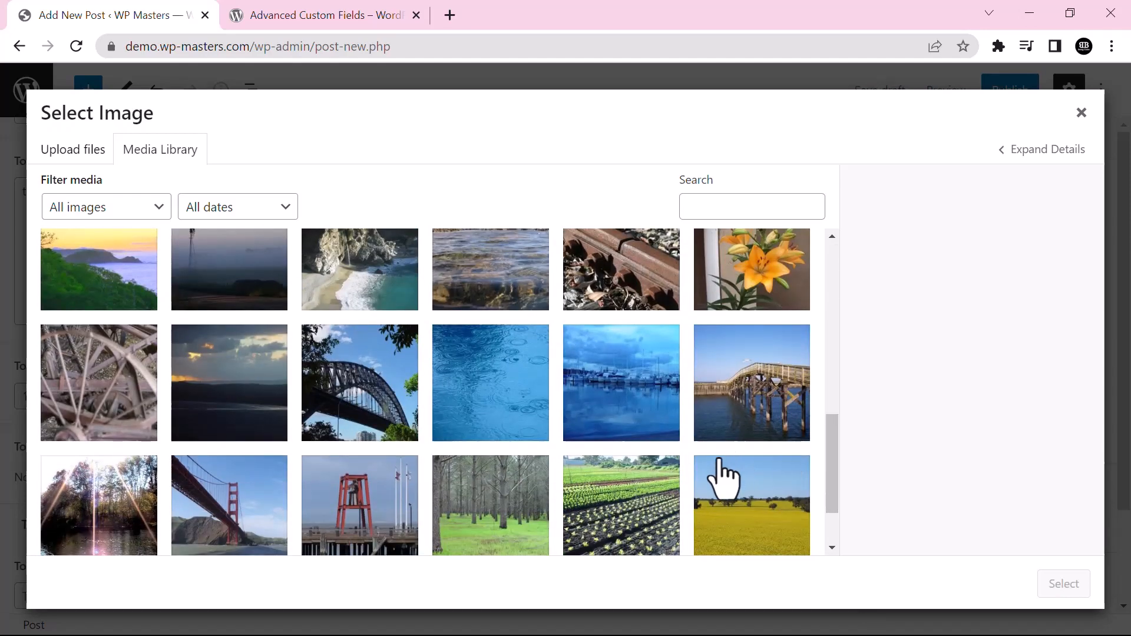
pyautogui.click(502, 298)
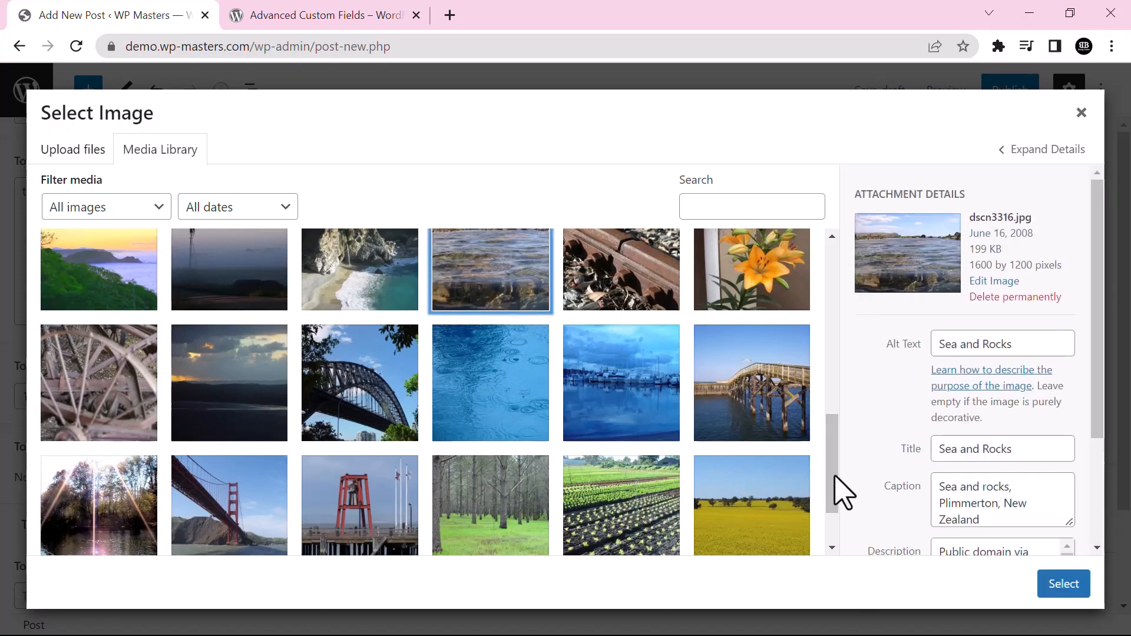
pyautogui.scroll(2, 840, 471)
pyautogui.click(392, 386)
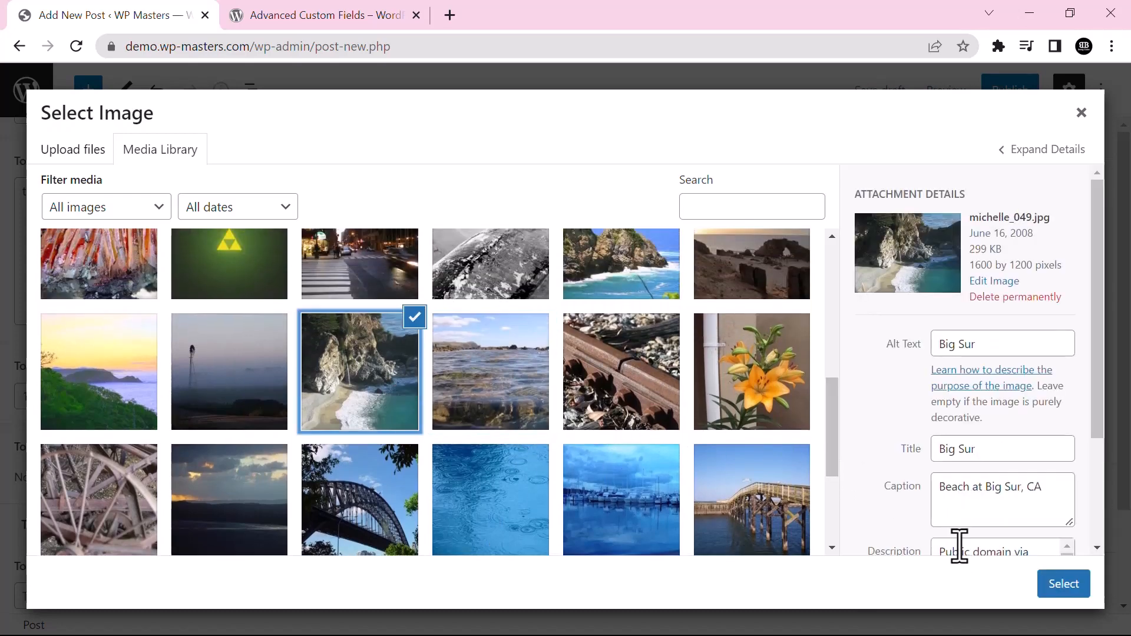
pyautogui.click(1062, 583)
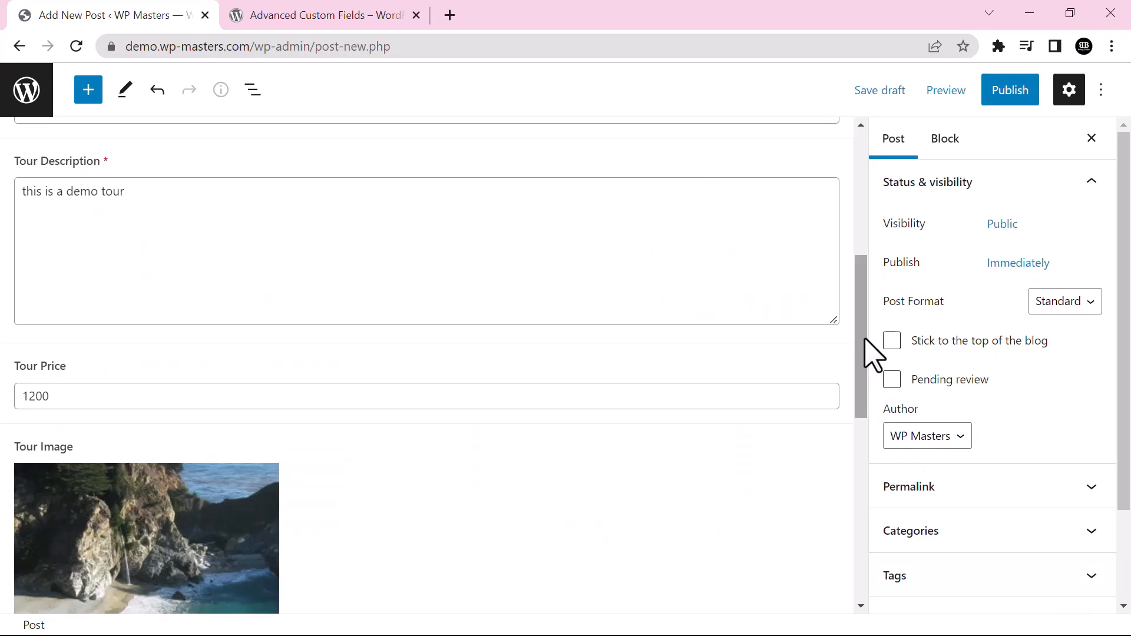
pyautogui.moveTo(863, 352); pyautogui.dragTo(913, 150)
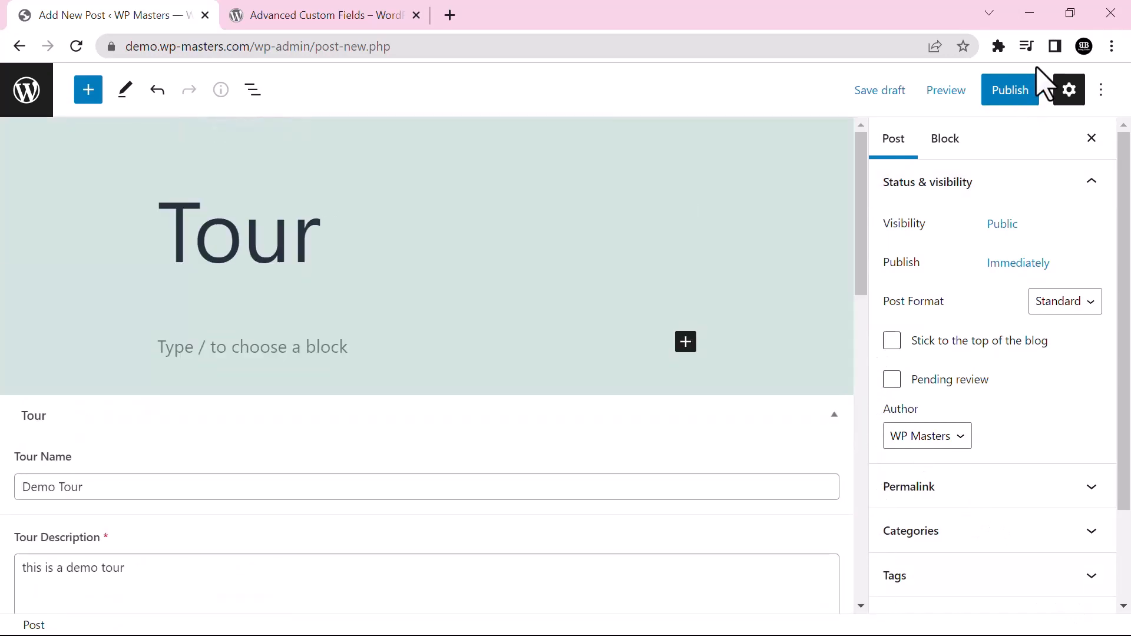
# Start publishing the Tour post with its four Tour fields filled in
pyautogui.click(998, 95)
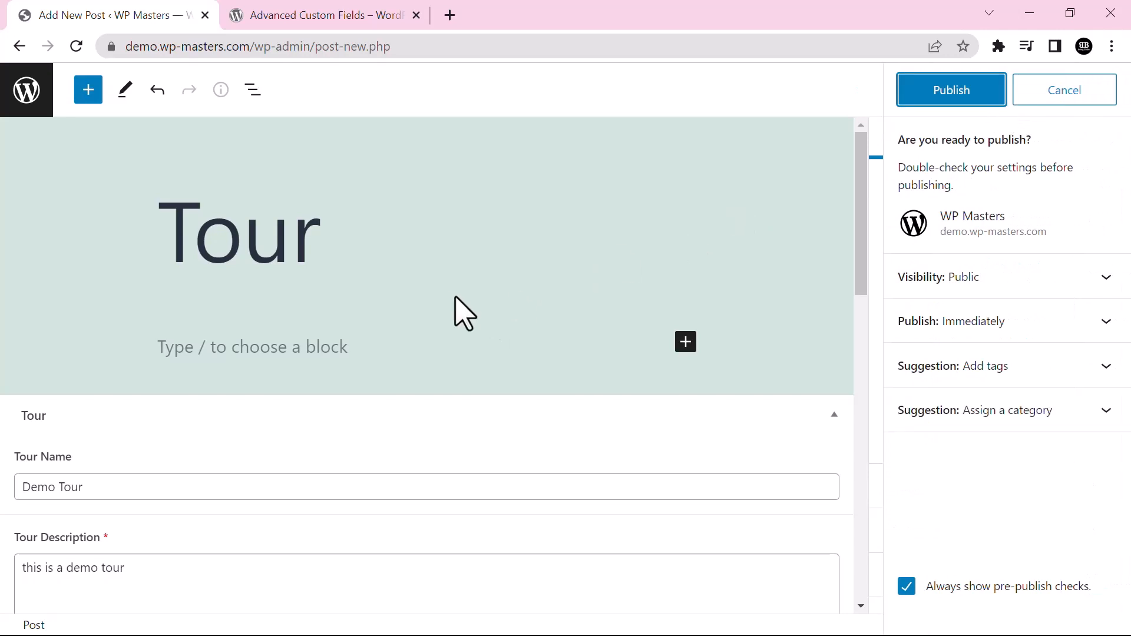